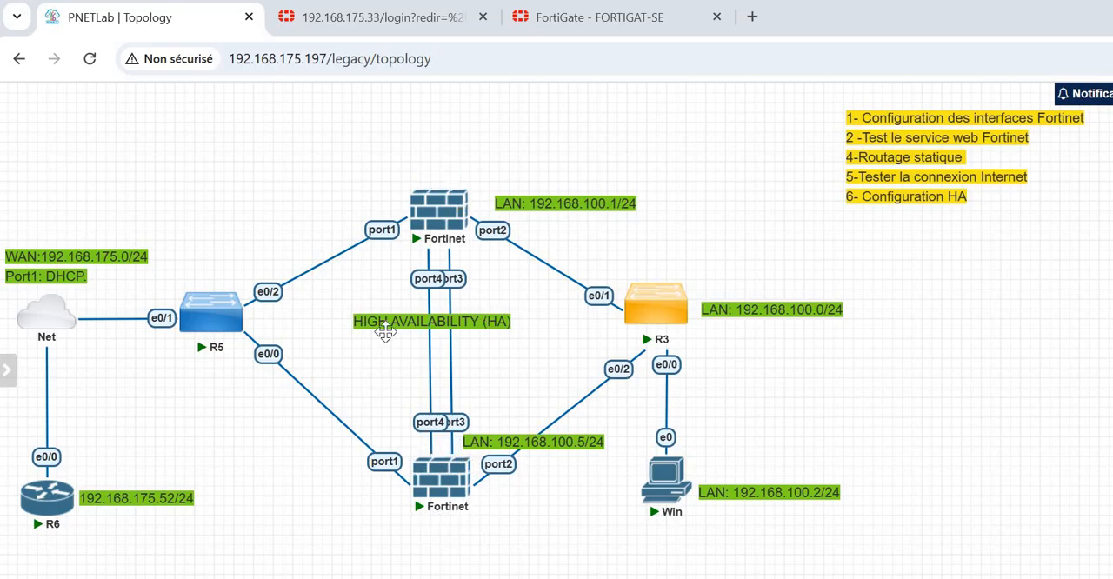
- Sign in to the FortiGate web interface at 192.168.175.33 with the administrator username and account password
left_click(378, 17)
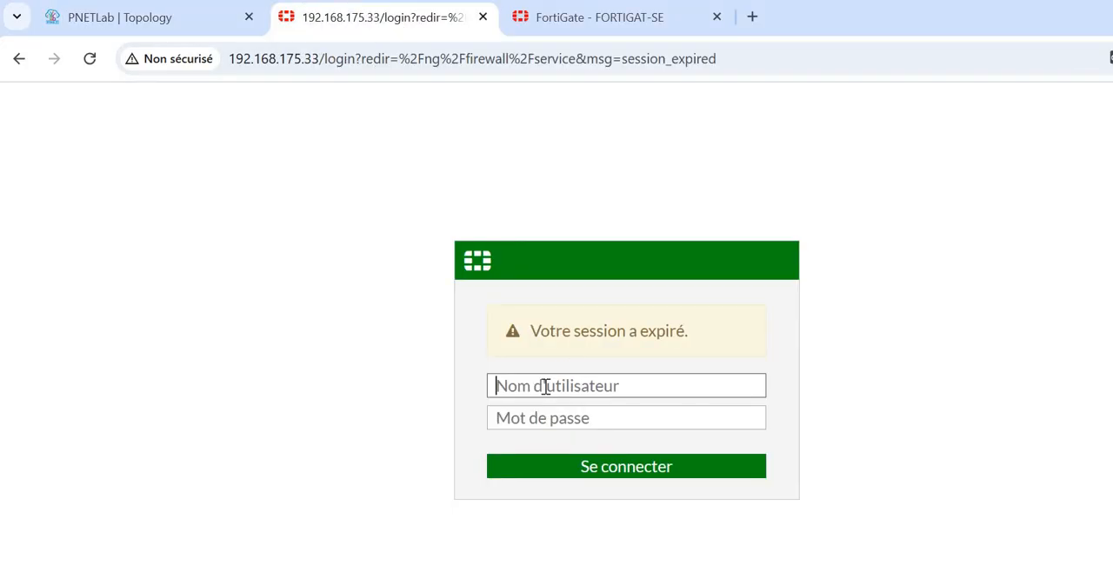
type("admin")
key("Tab")
type("adm")
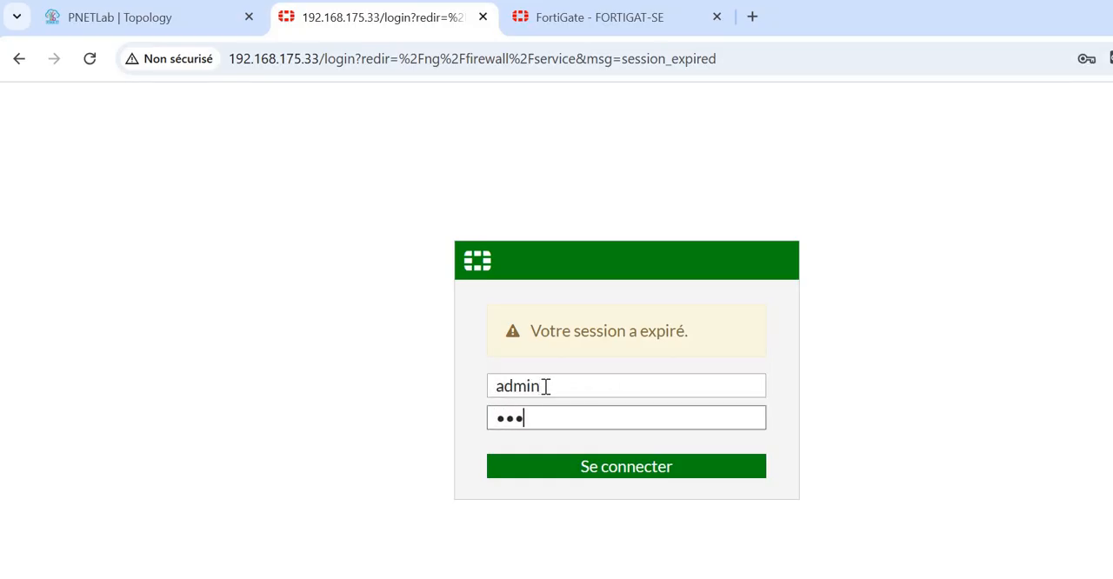
type("in")
left_click(582, 470)
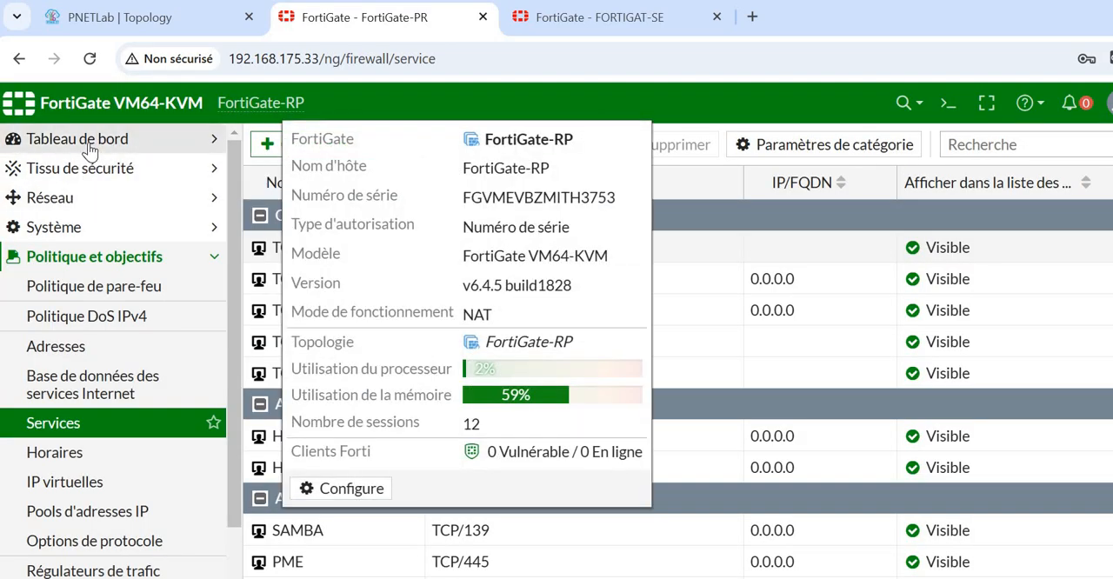
- View the Status dashboard of the primary FortiGate and reload the page
left_click(74, 139)
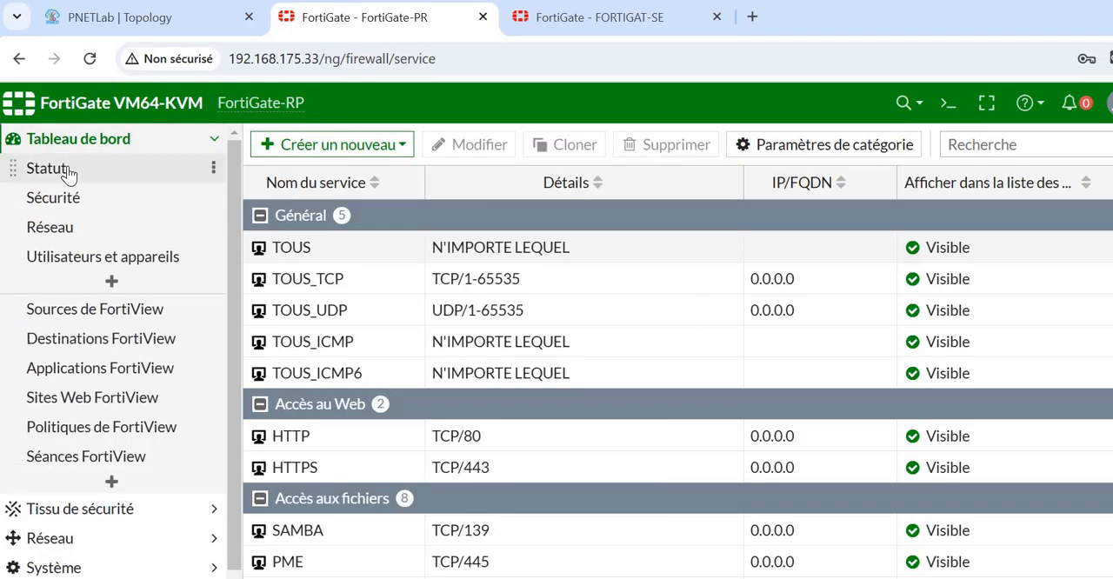
left_click(69, 170)
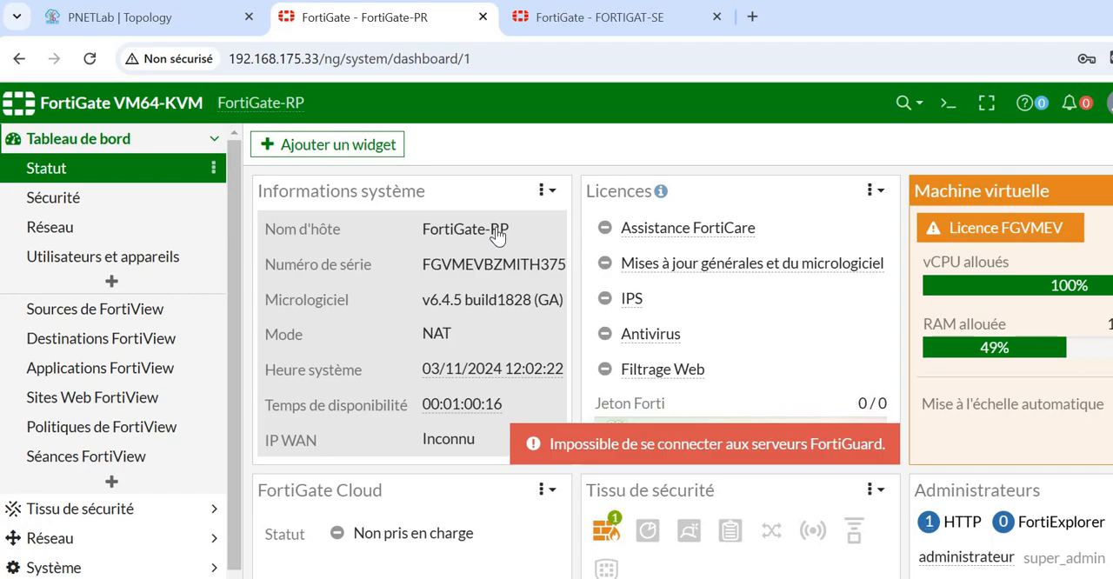
left_click(90, 59)
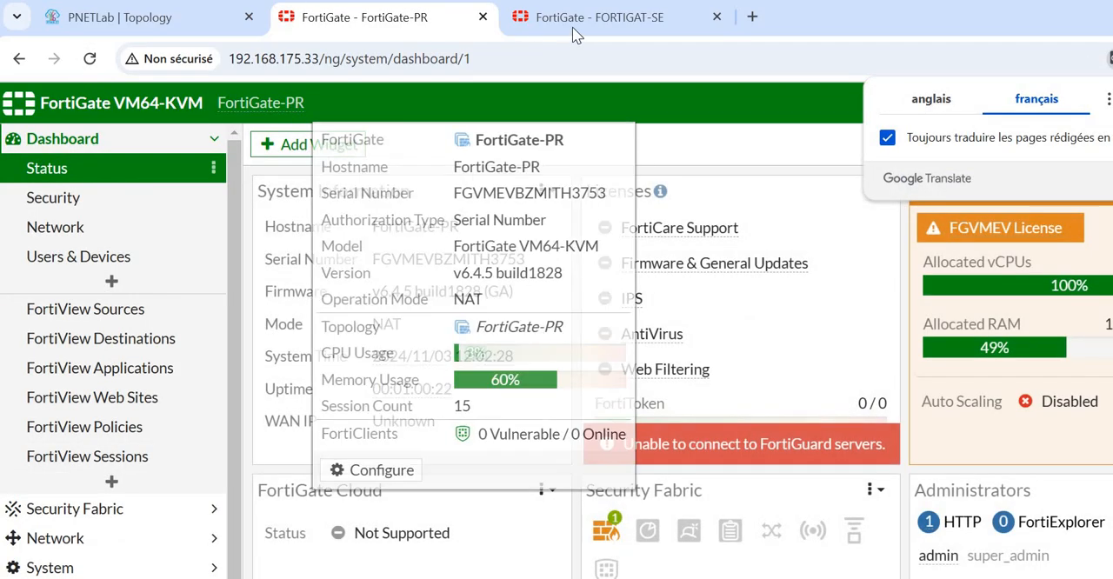
- Switch to the FORTIGAT-SE firewall and review its Status dashboard and its network interfaces
key("ctrl+Tab")
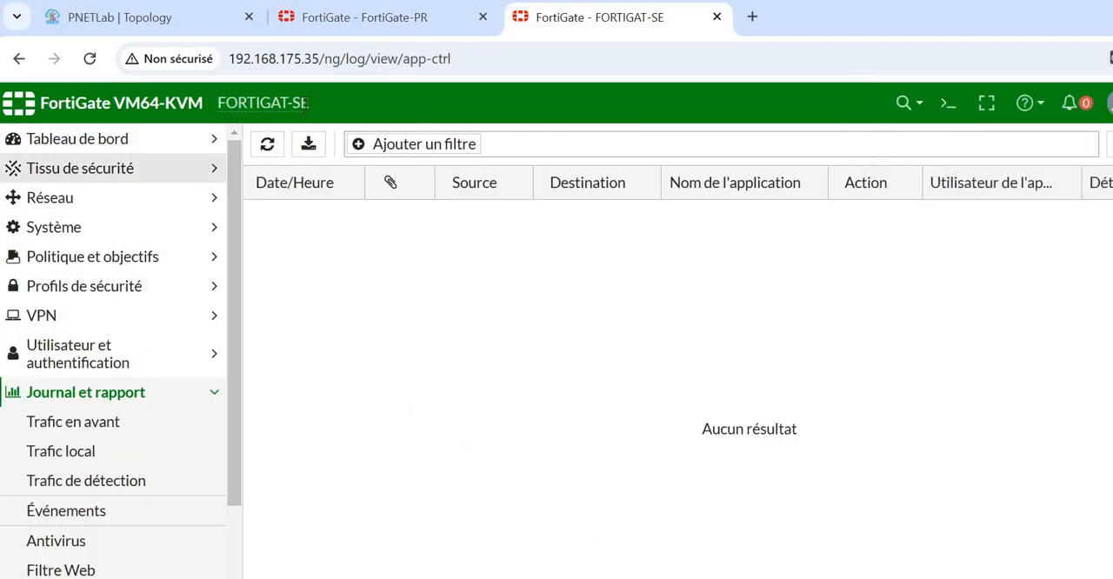
left_click(96, 144)
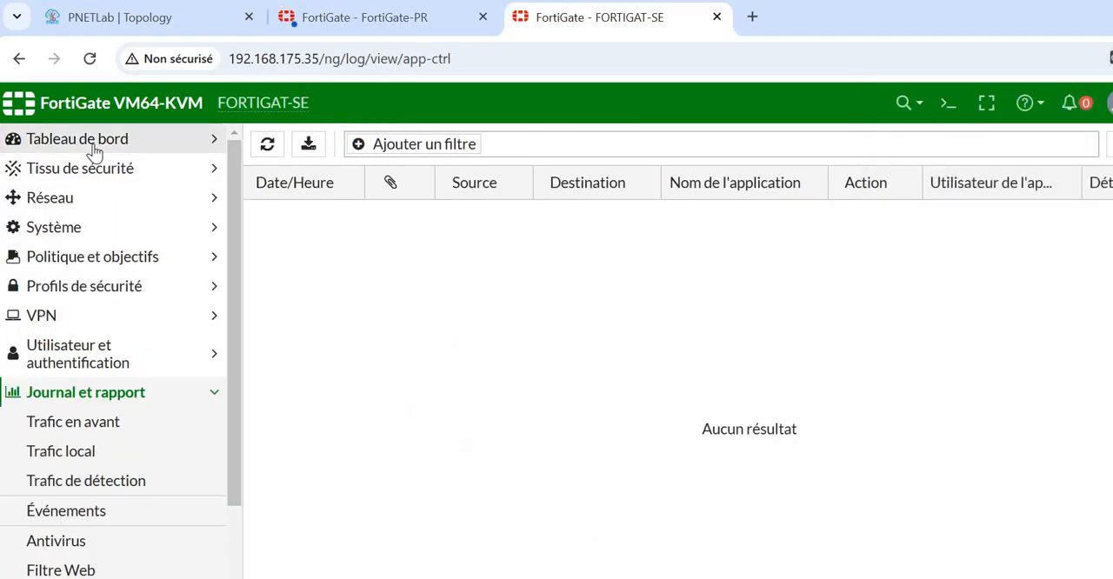
left_click(70, 171)
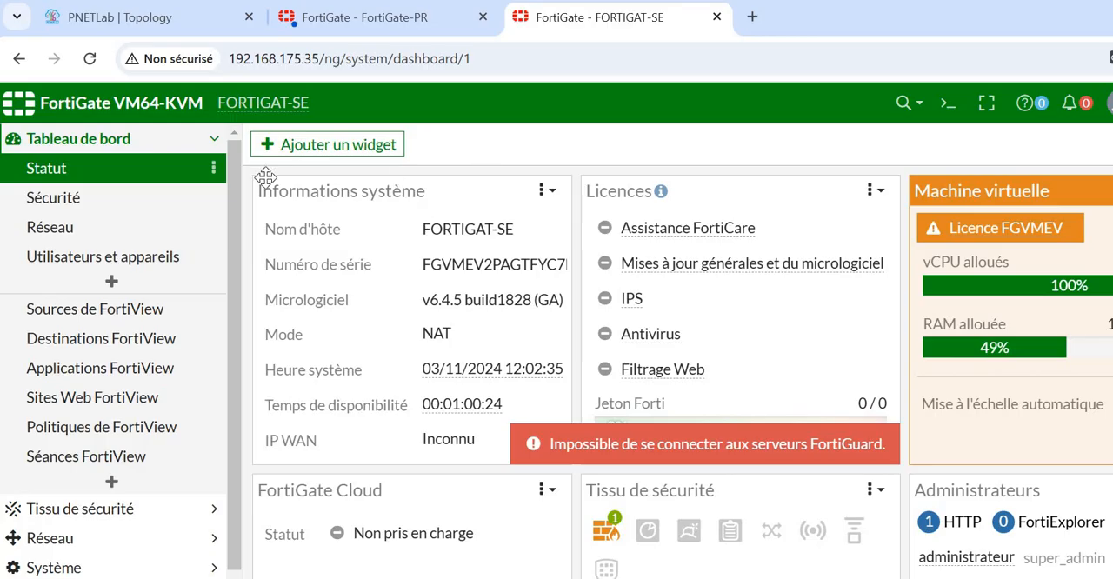
left_click(52, 539)
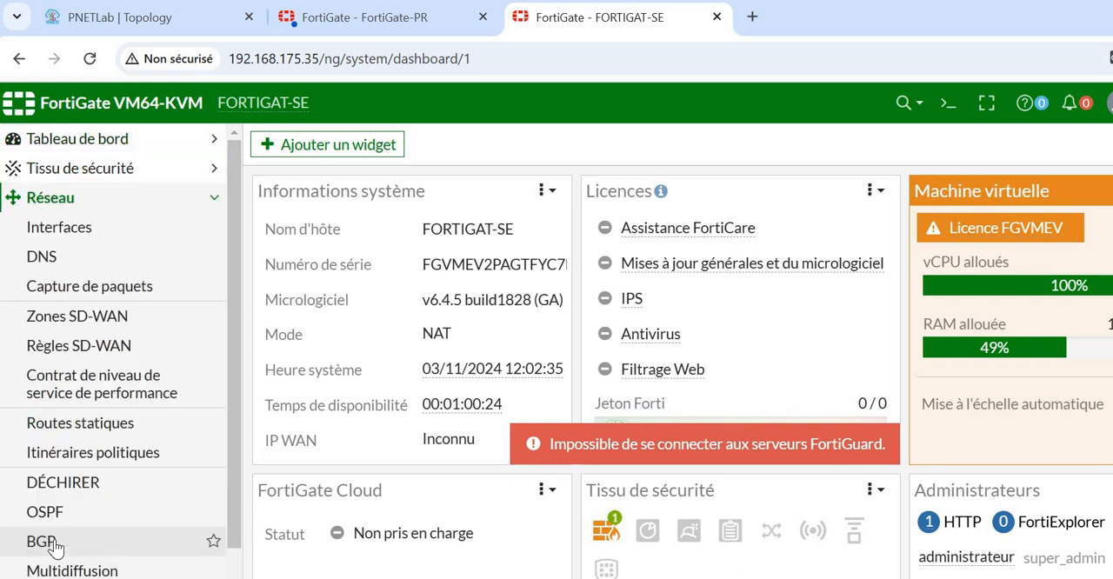
left_click(131, 239)
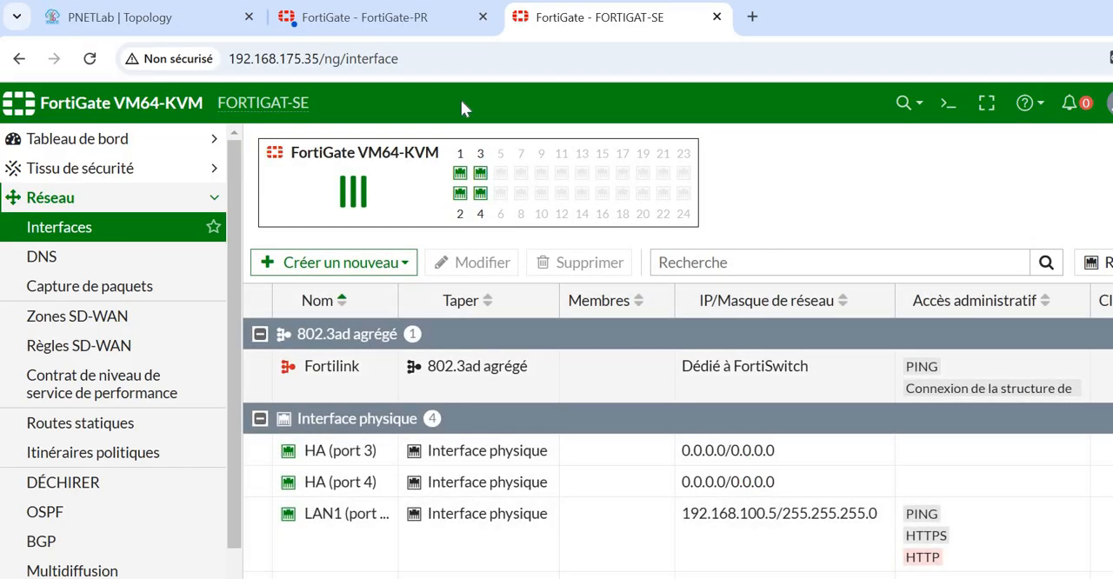
- Return to the FortiGate-PR firewall, dismiss the saved-password warning and view its firewall policies
left_click(424, 22)
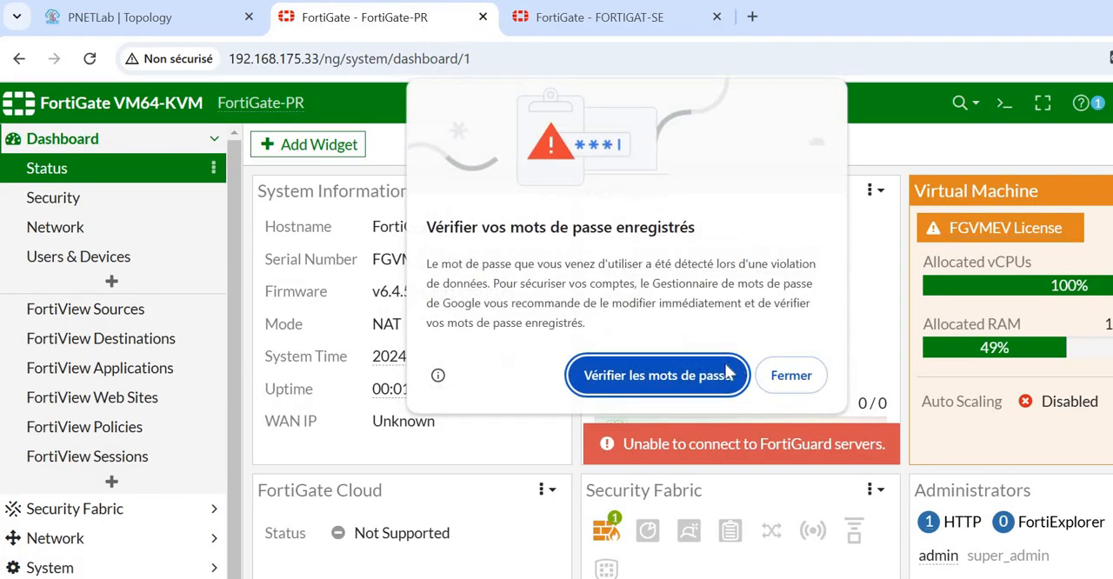
left_click(791, 375)
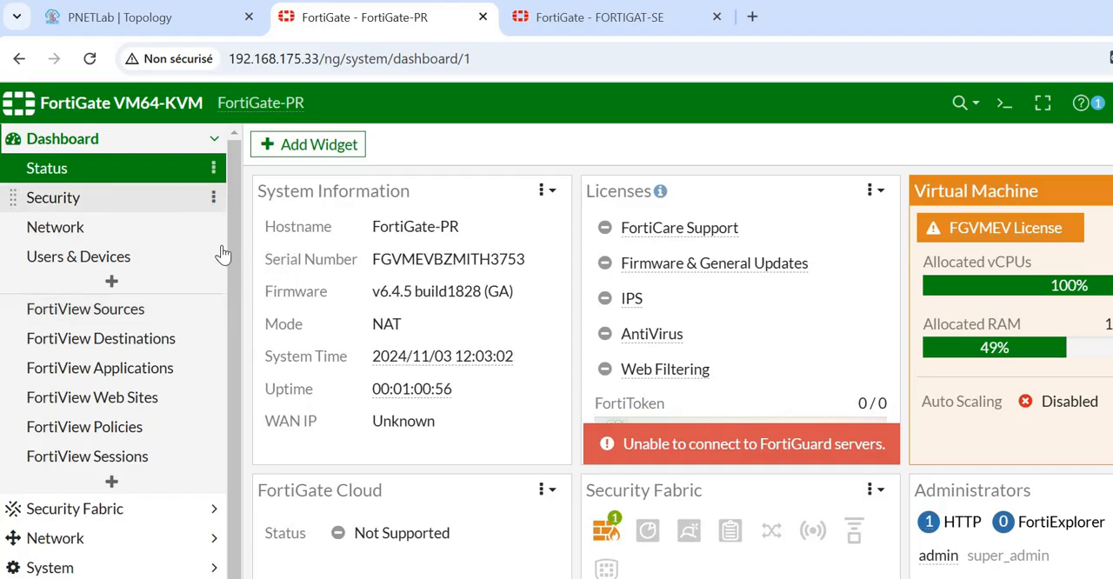
scroll(156, 417, "down", 2)
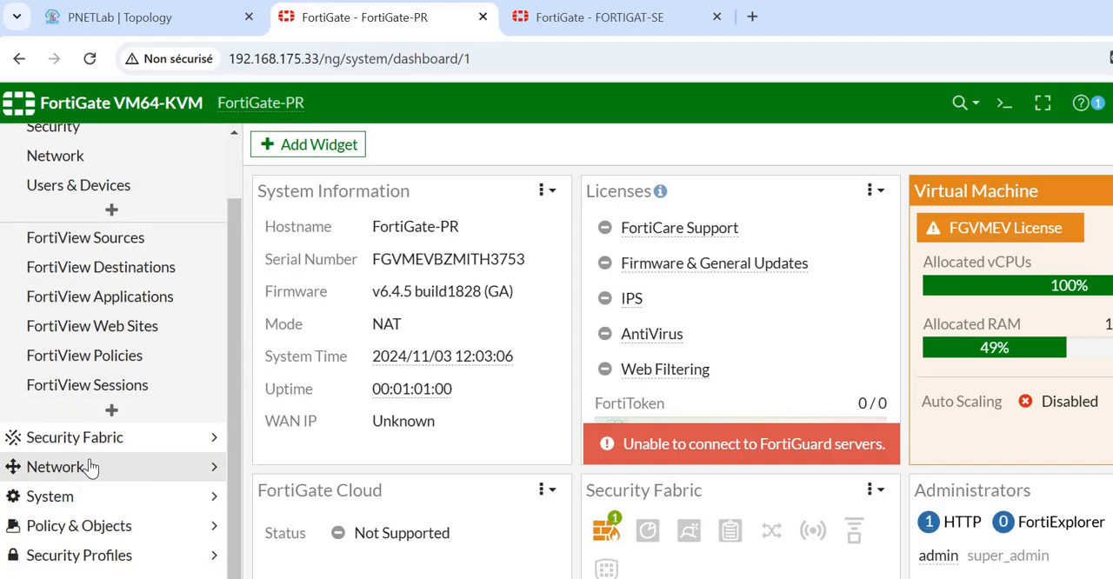
left_click(118, 528)
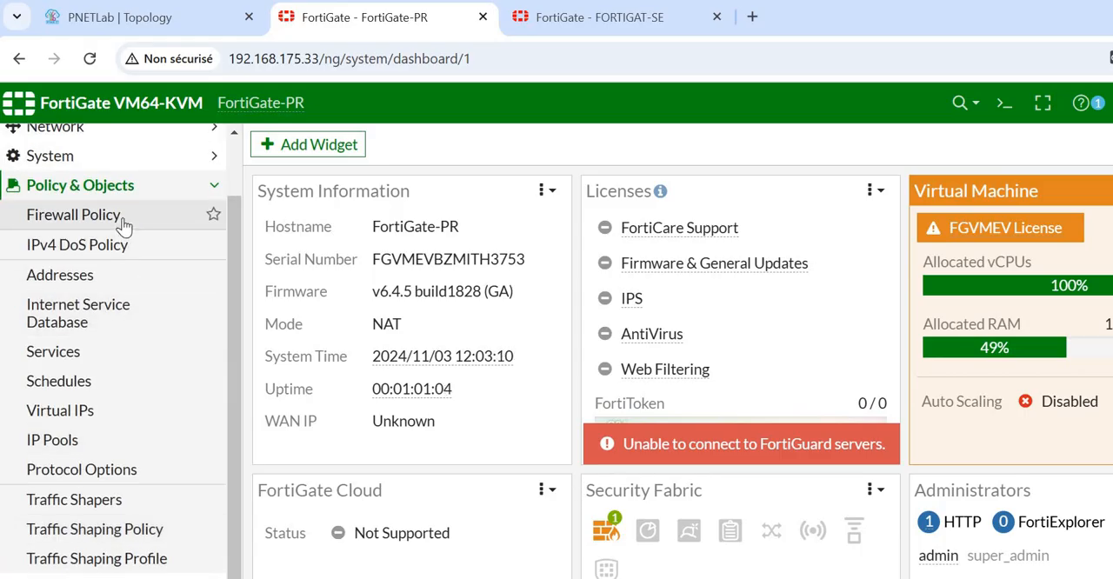
left_click(125, 225)
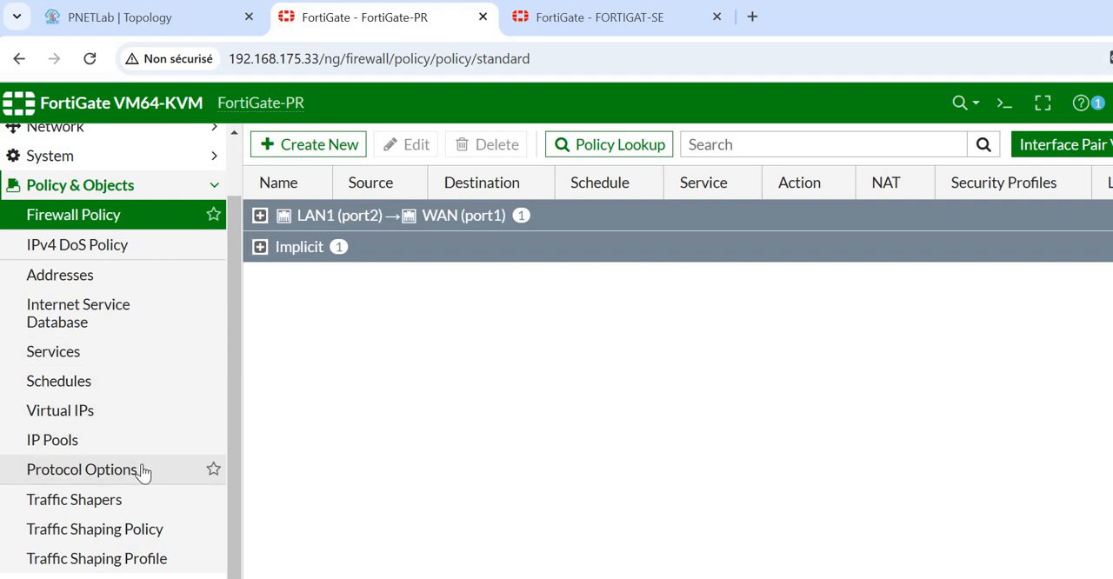
- Set the High Availability mode of FortiGate-PR to Active-Passive and check the device priority and group name
left_click(45, 165)
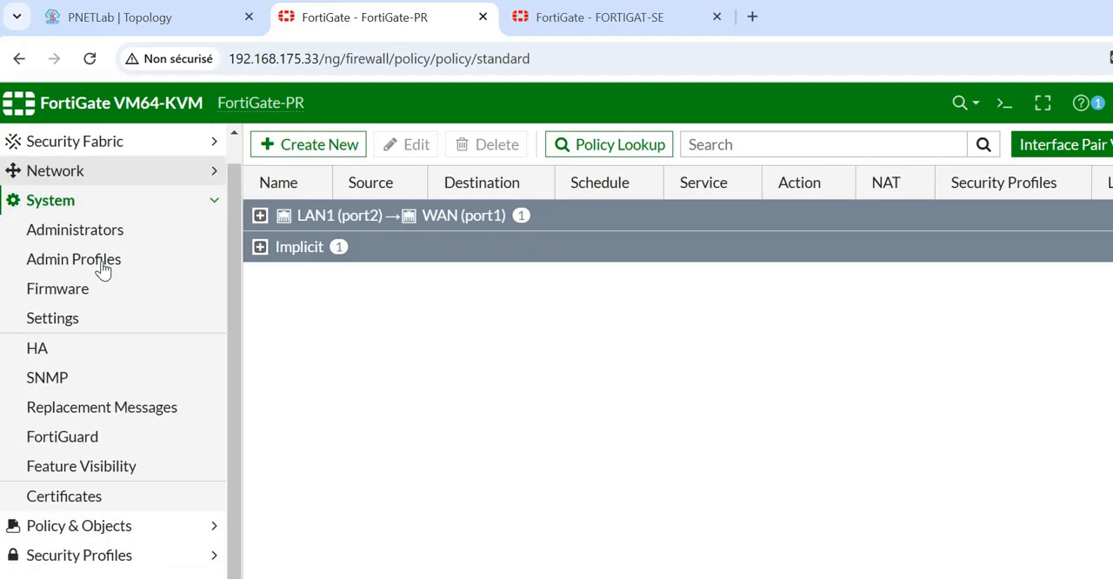
left_click(55, 348)
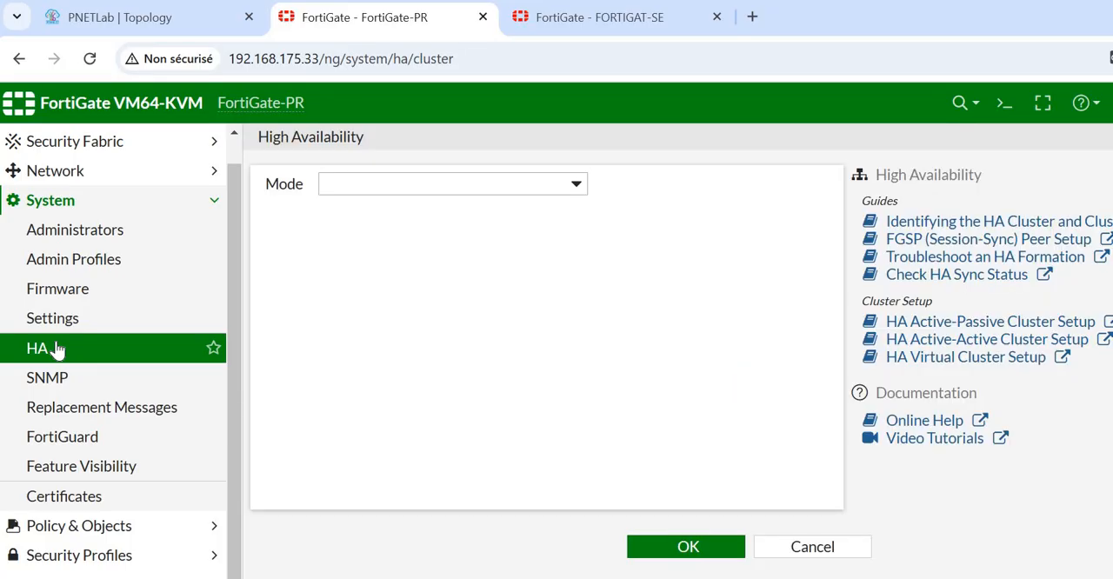
left_click(581, 184)
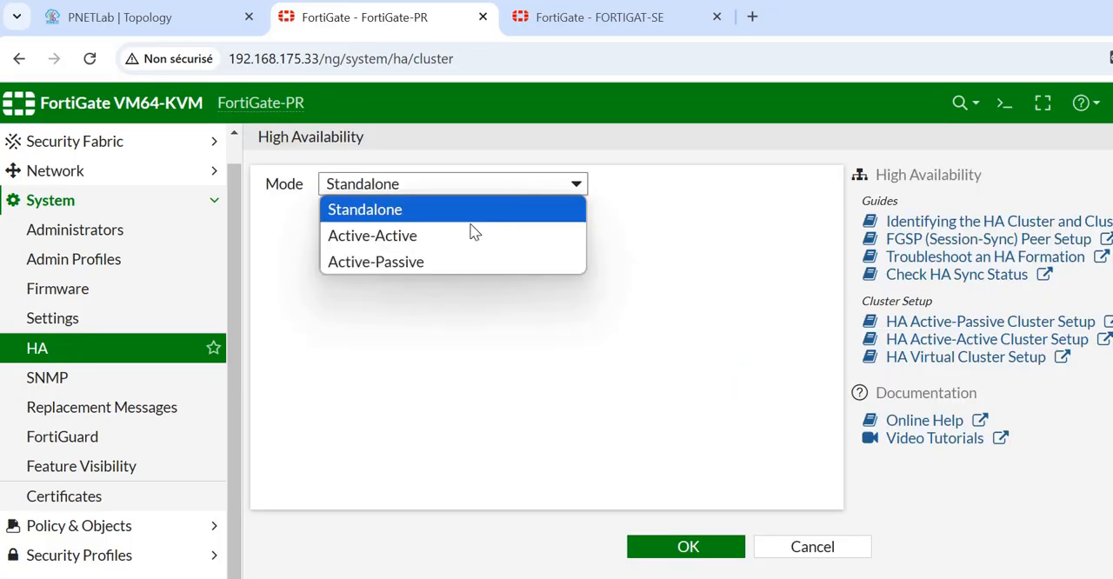
left_click(437, 262)
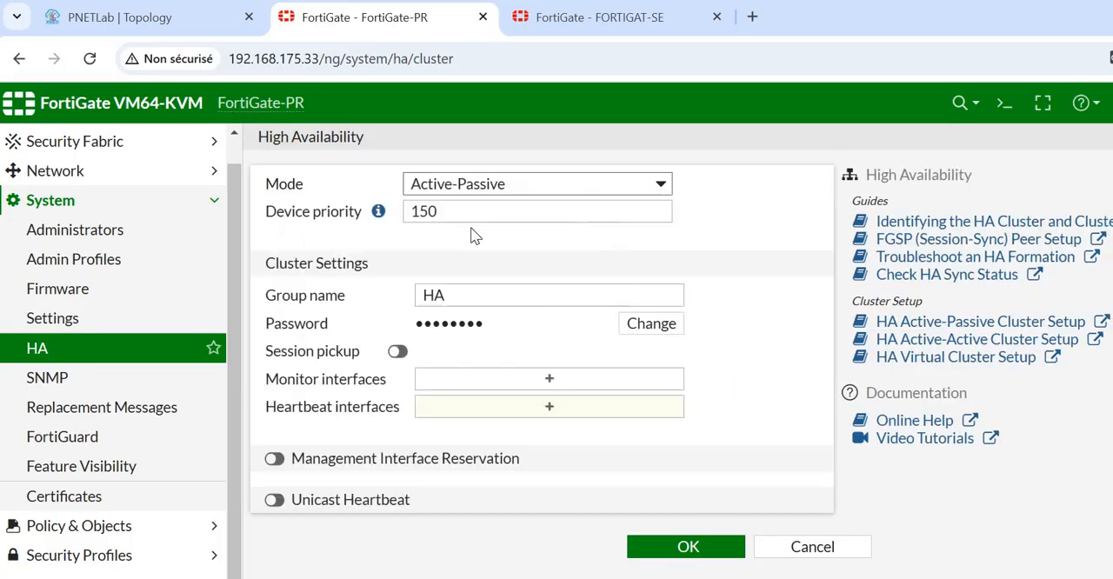
left_click(466, 212)
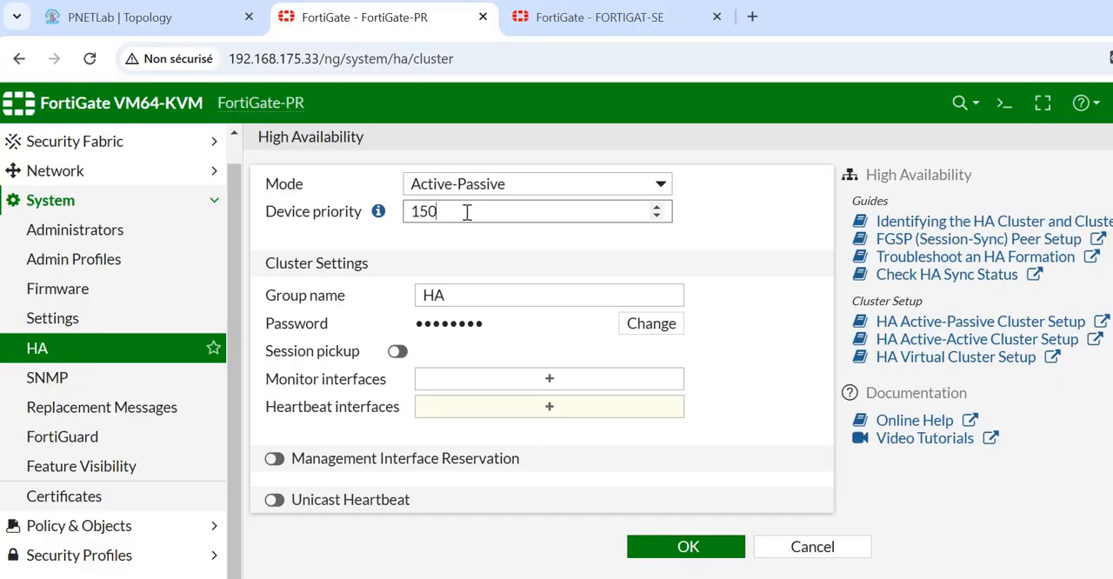
double_click(457, 288)
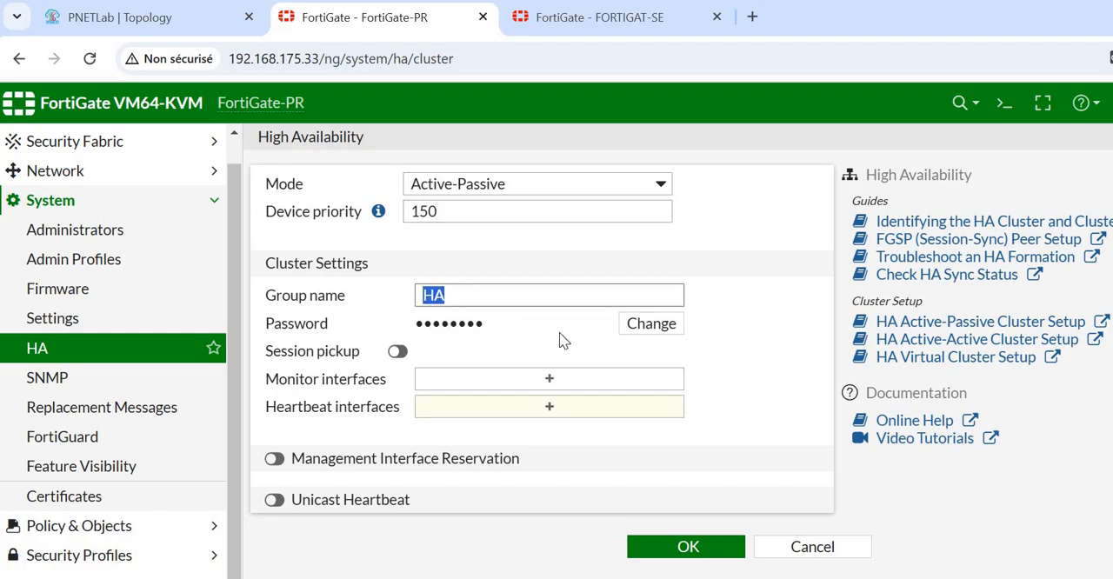
- Replace the HA cluster password with a new one and enable session pickup
left_click(640, 326)
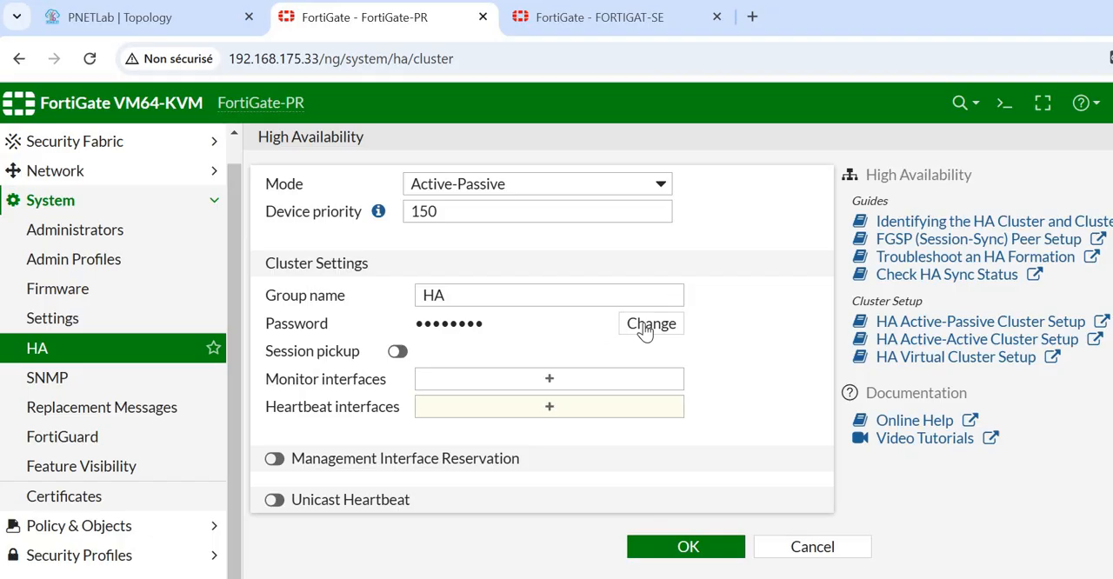
left_click(563, 323)
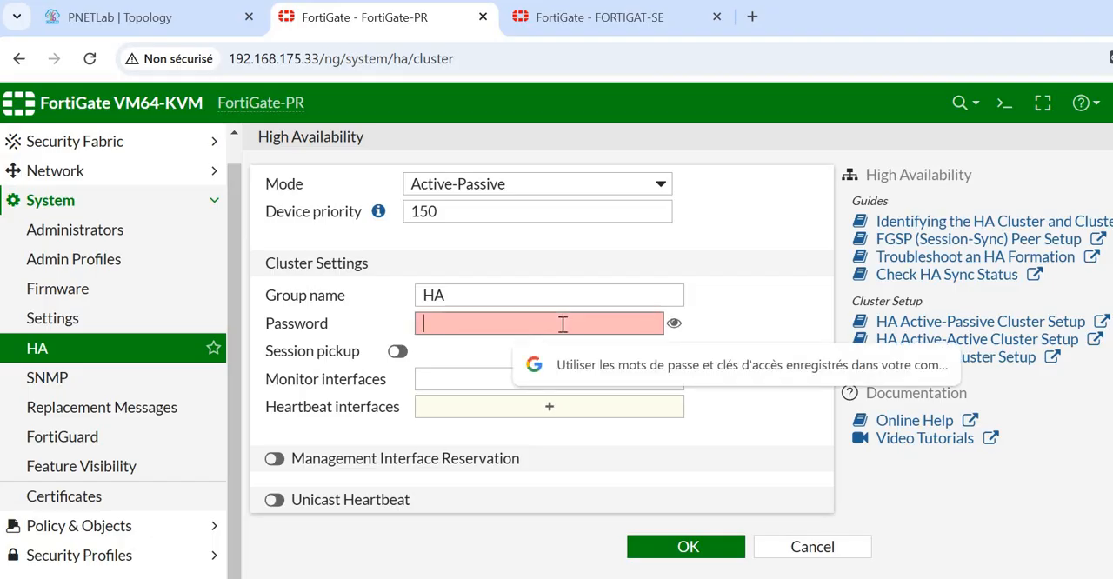
type("fo")
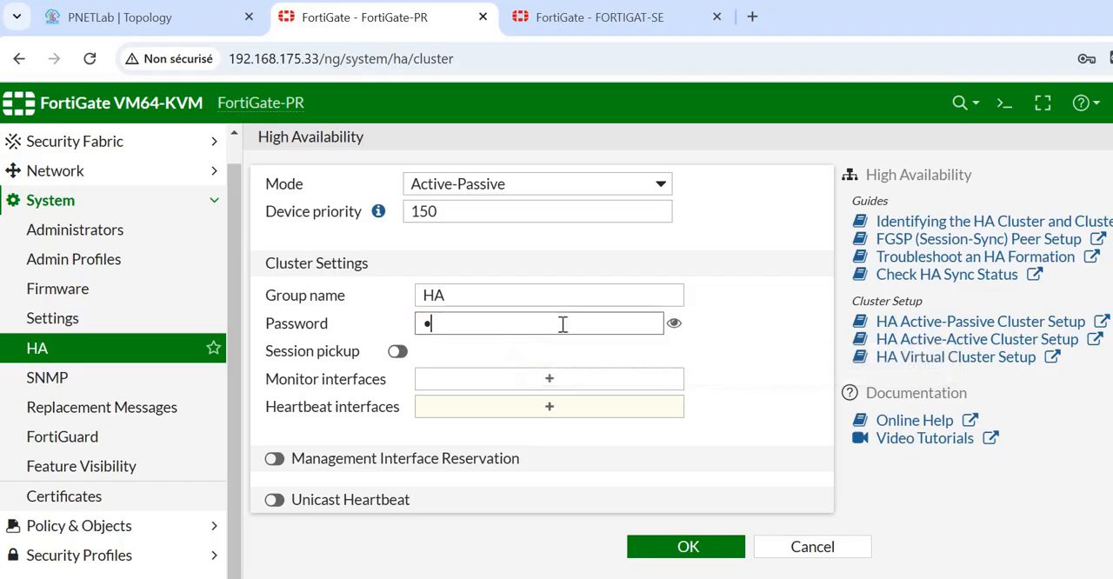
type("rti")
left_click(399, 352)
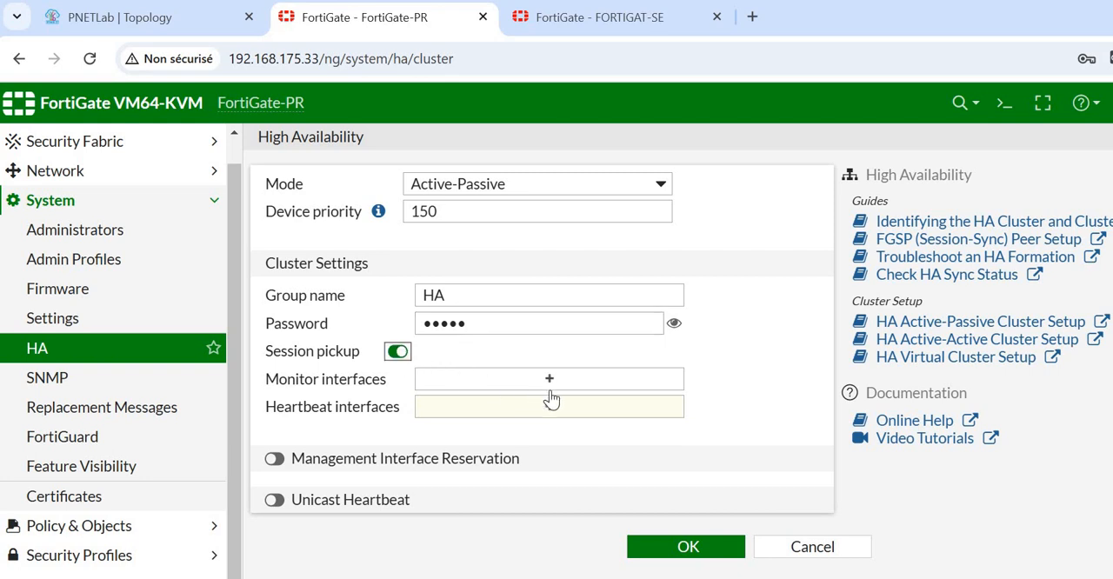
- Add WAN (port1) and LAN1 (port2) as monitor interfaces, and HA (port3) and HA (port4) as heartbeat interfaces
left_click(601, 380)
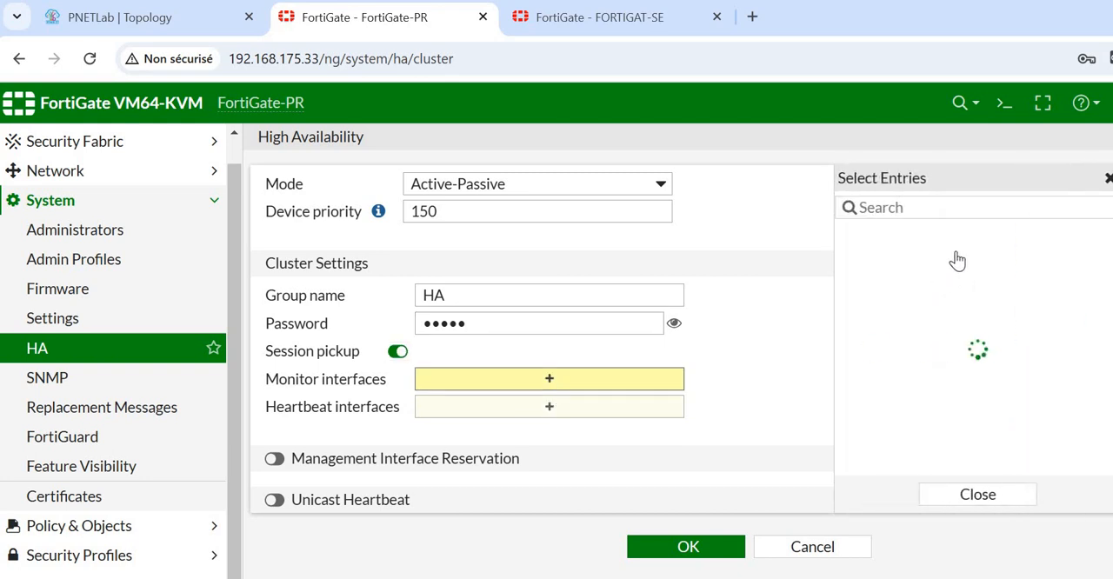
left_click(963, 238)
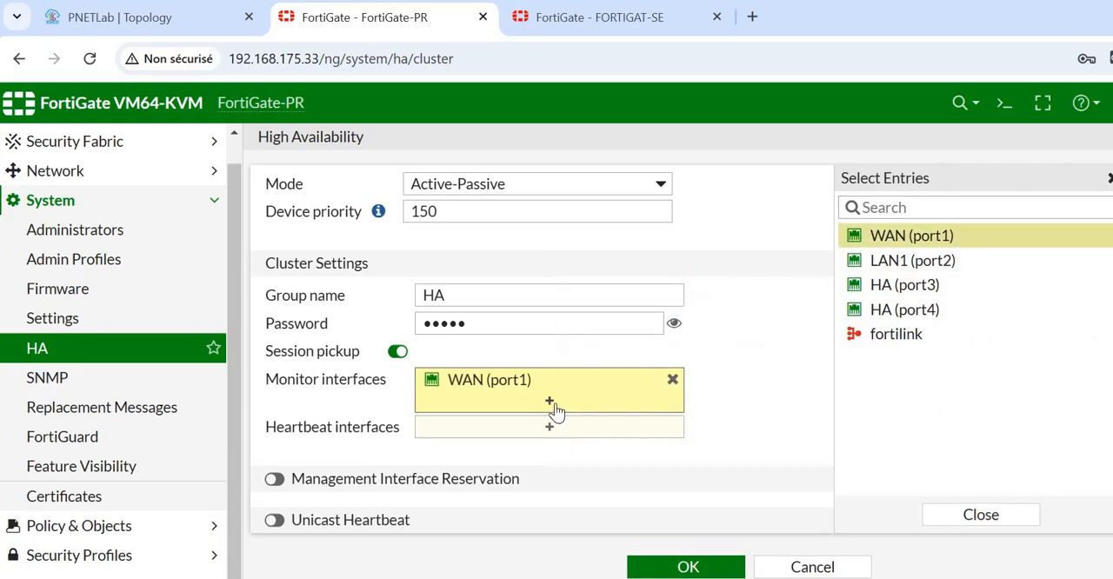
left_click(928, 263)
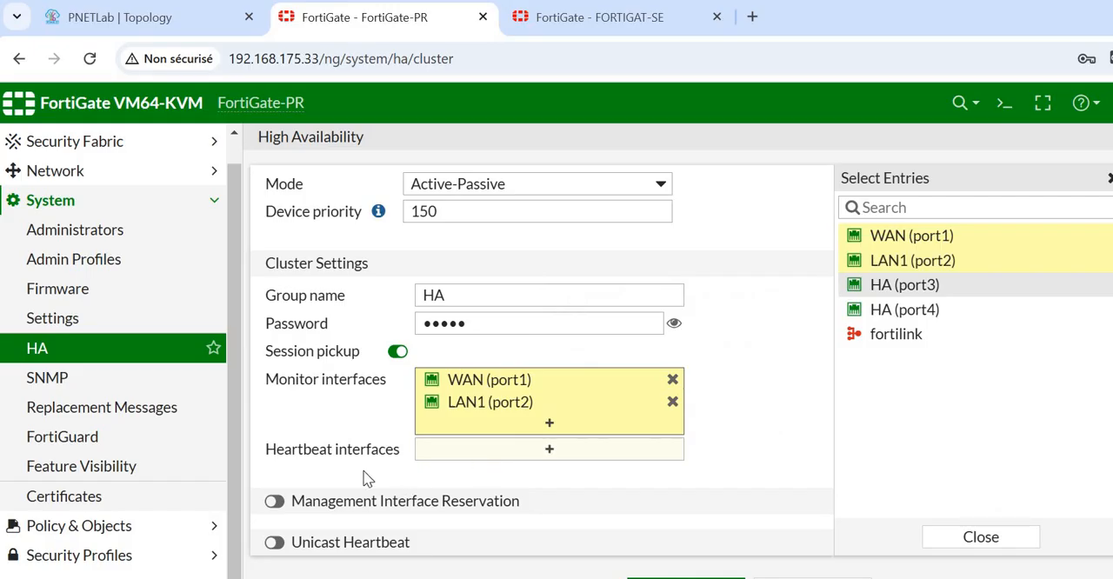
left_click(519, 460)
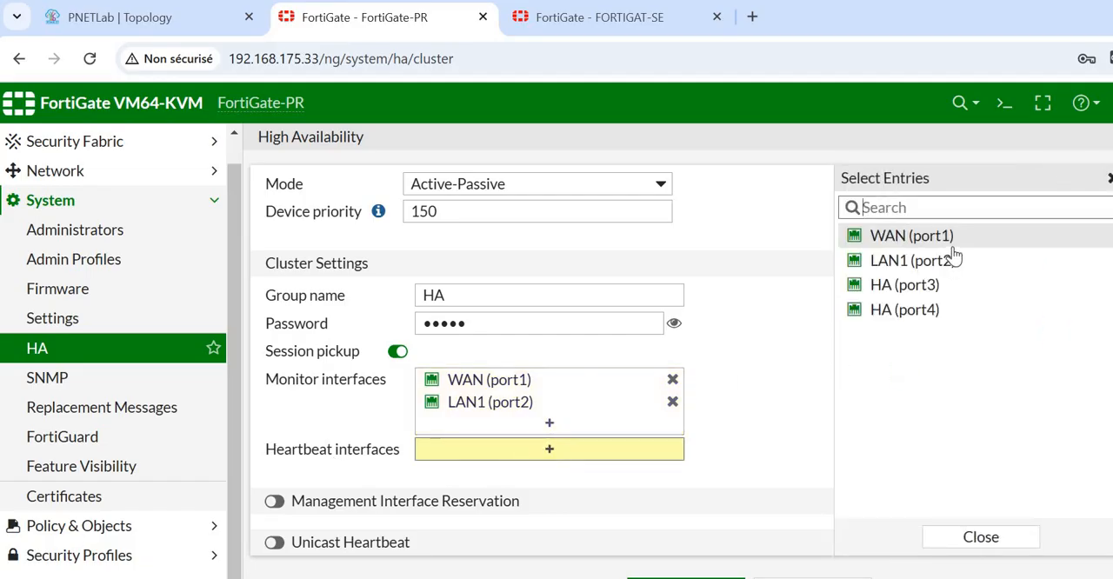
left_click(923, 287)
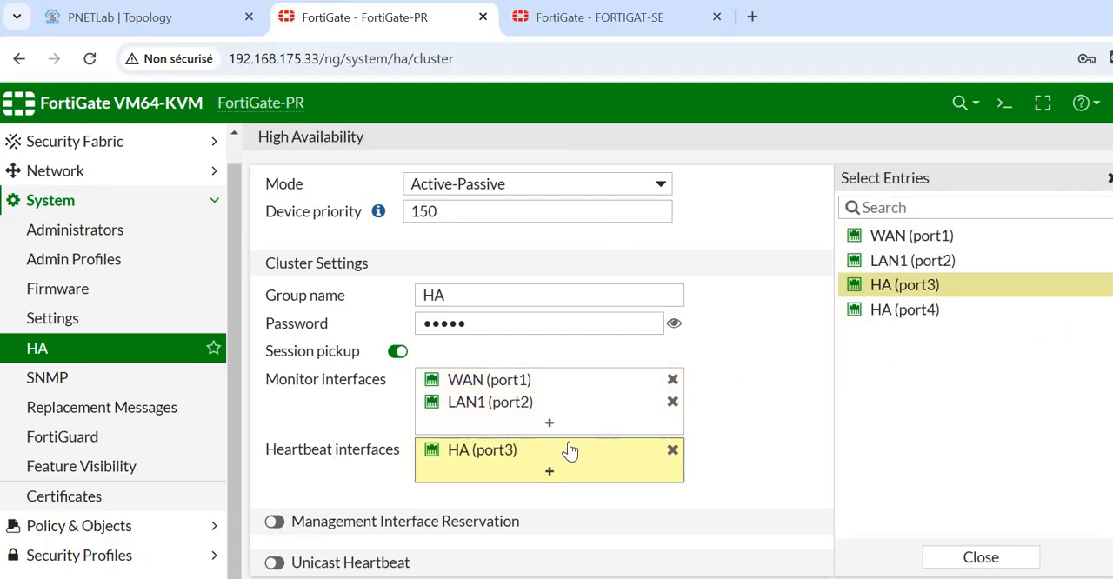
left_click(917, 319)
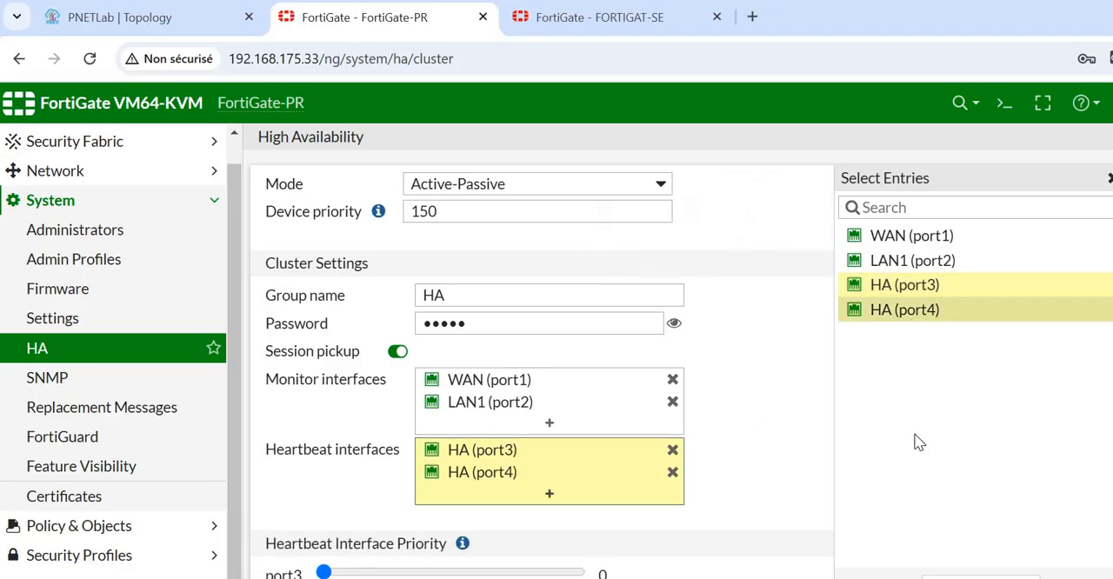
- Set the heartbeat interface priority of port3 to 50, raise the priority of port4, and save FortiGate-PR's HA settings
left_click(385, 574)
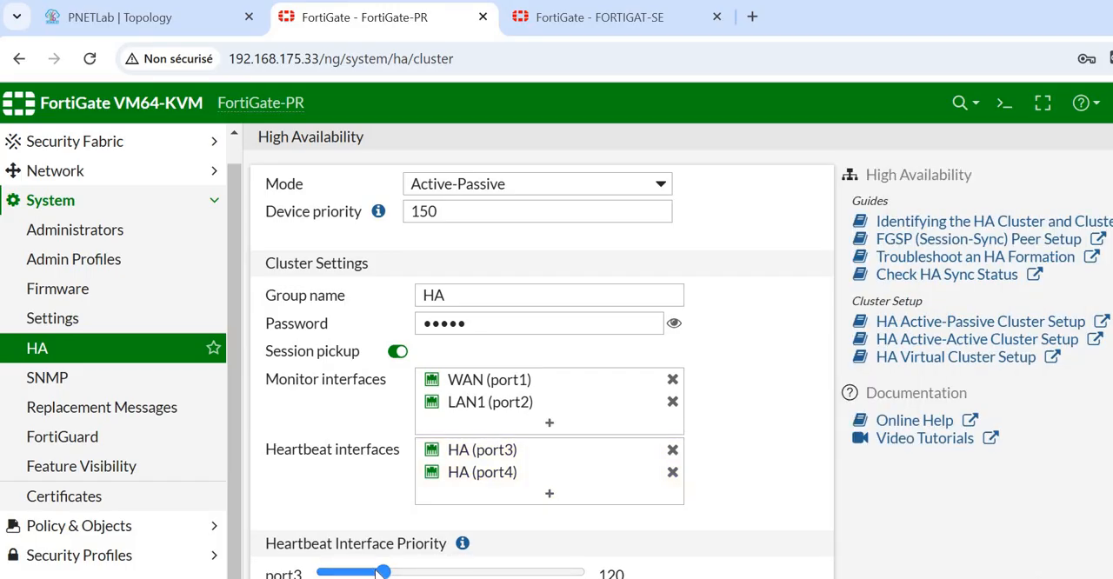
left_click_drag(380, 574, 376, 575)
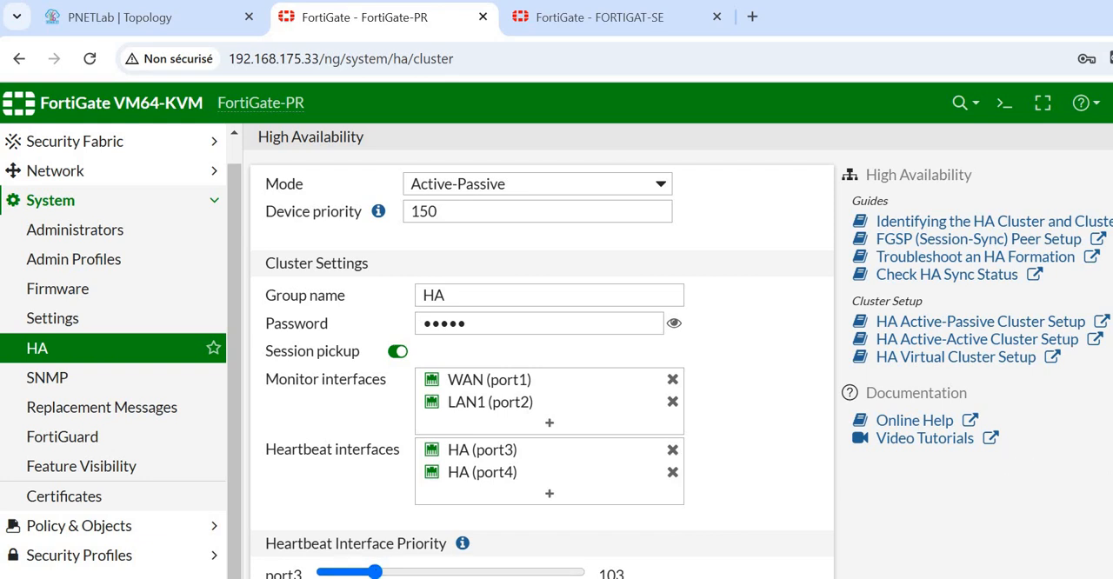
scroll(678, 364, "down", 1)
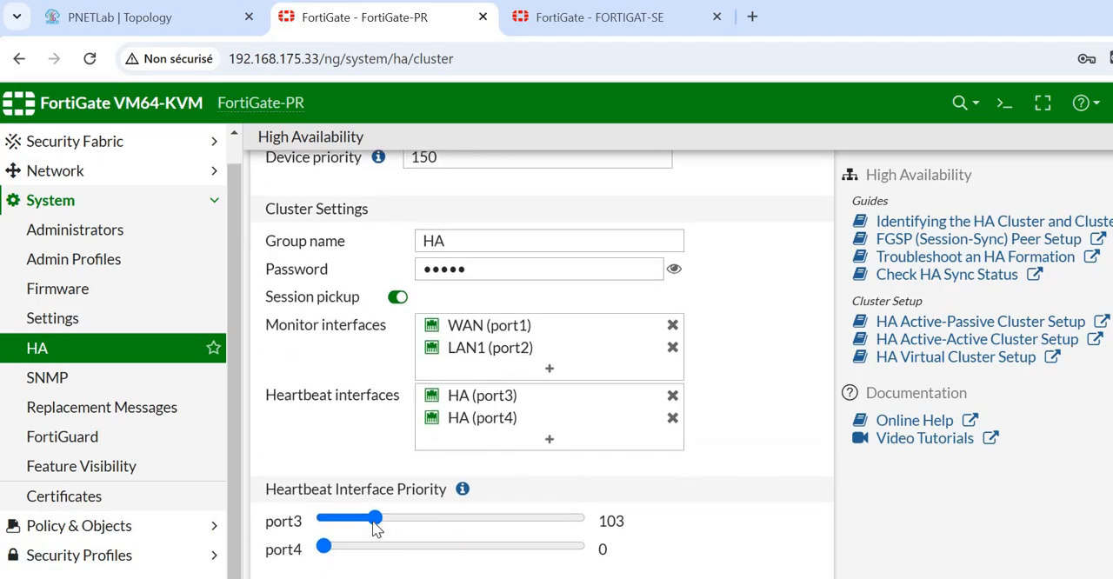
left_click_drag(370, 522, 349, 518)
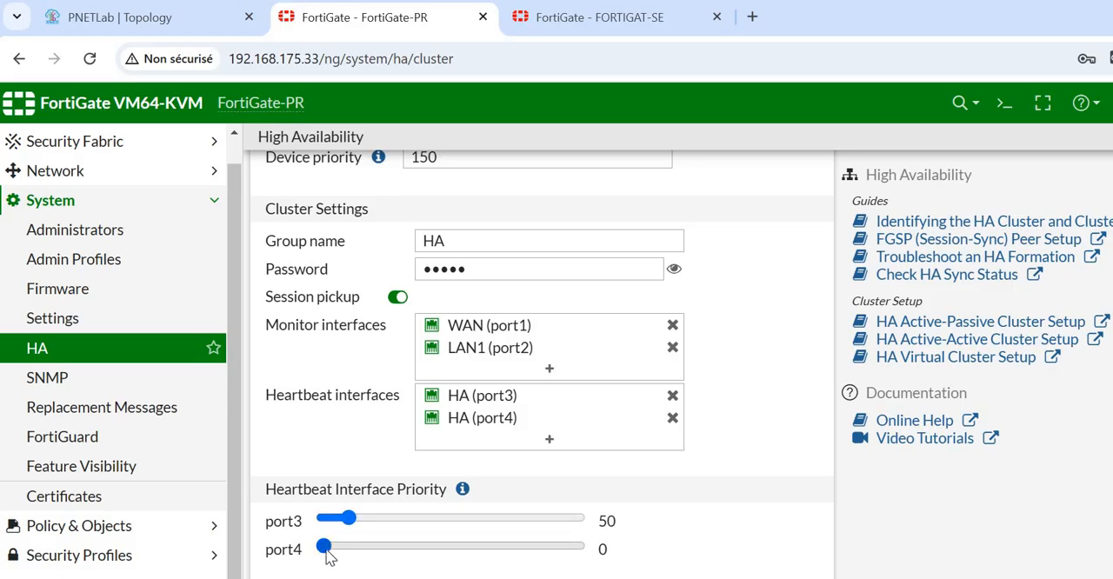
mouse_move(337, 553)
left_mouse_down()
mouse_move(360, 555)
mouse_move(350, 547)
left_mouse_up()
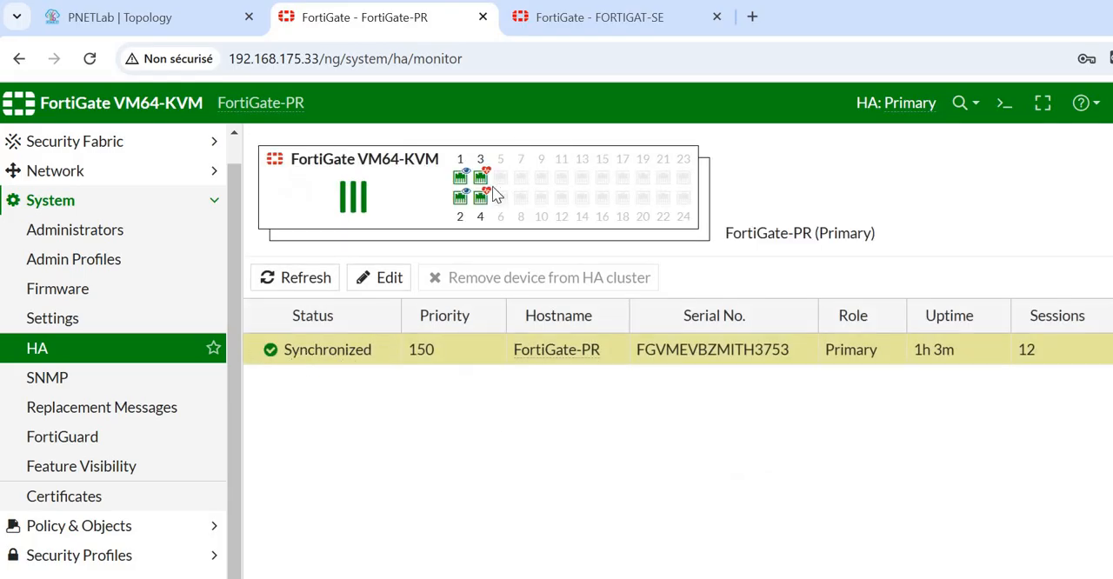
- Switch to FORTIGAT-SE, set its High Availability mode to Active-Passive, and check the device priority and group name
mouse_move(487, 178)
mouse_move(906, 106)
left_click(606, 26)
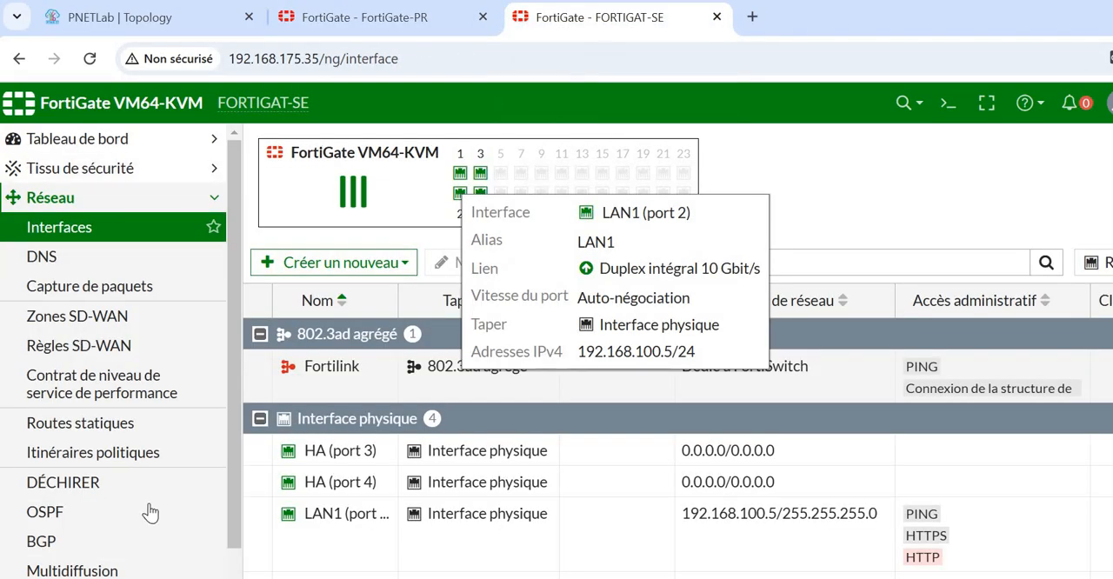
left_click(74, 203)
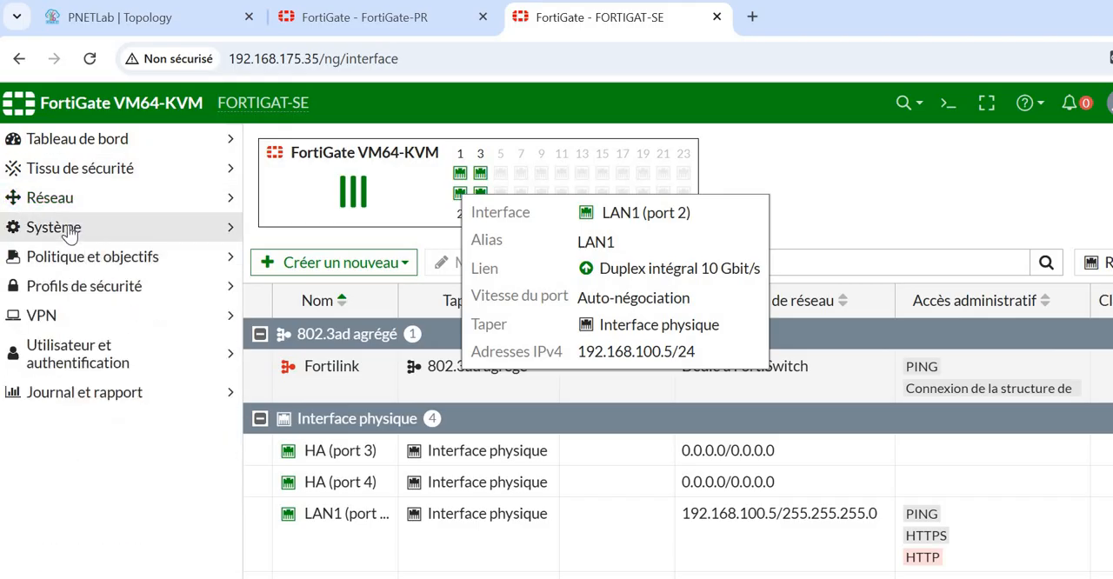
left_click(69, 233)
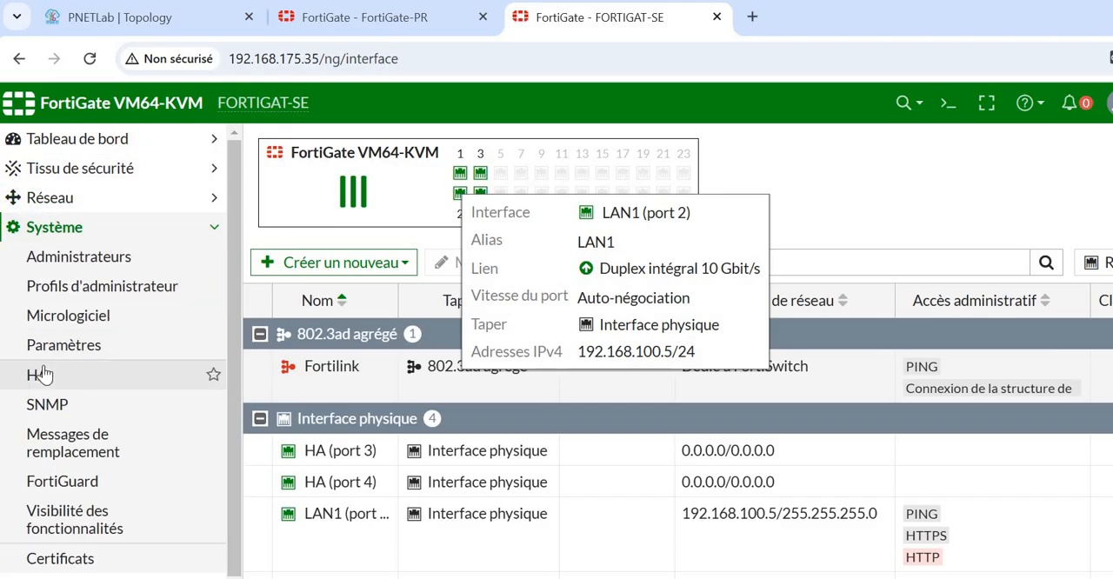
left_click(43, 374)
left_click(513, 190)
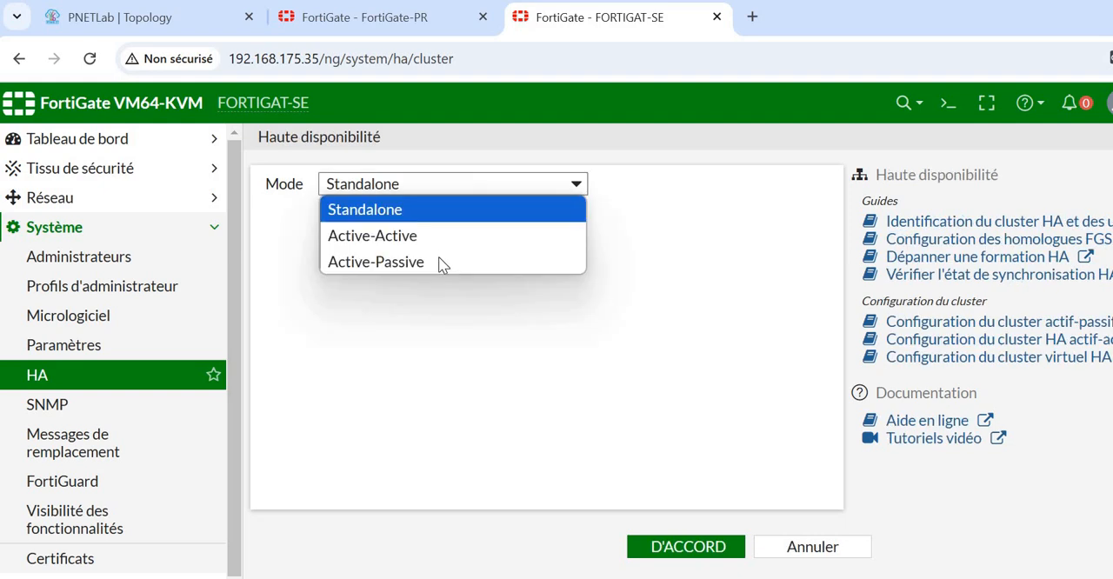
left_click(440, 264)
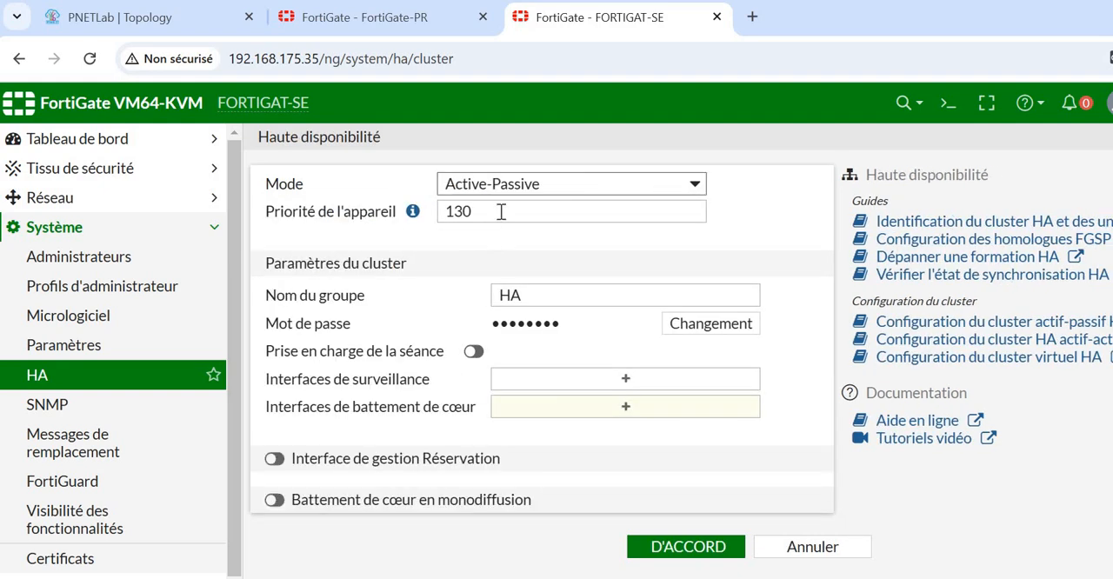
left_click(501, 211)
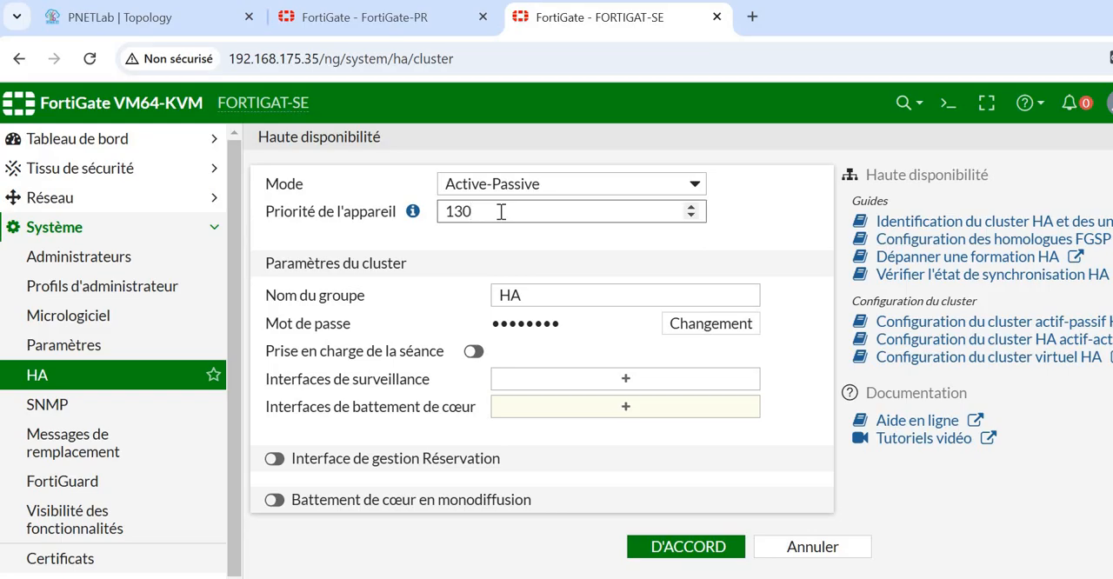
double_click(548, 294)
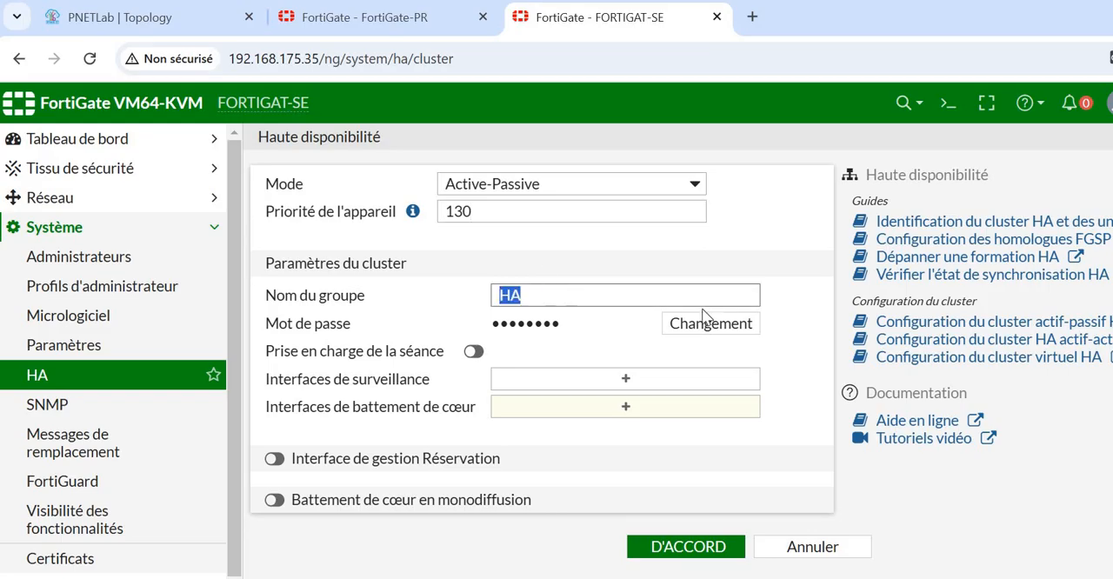
- Replace the HA cluster password on FORTIGAT-SE with a new one and enable session pickup
left_click(694, 331)
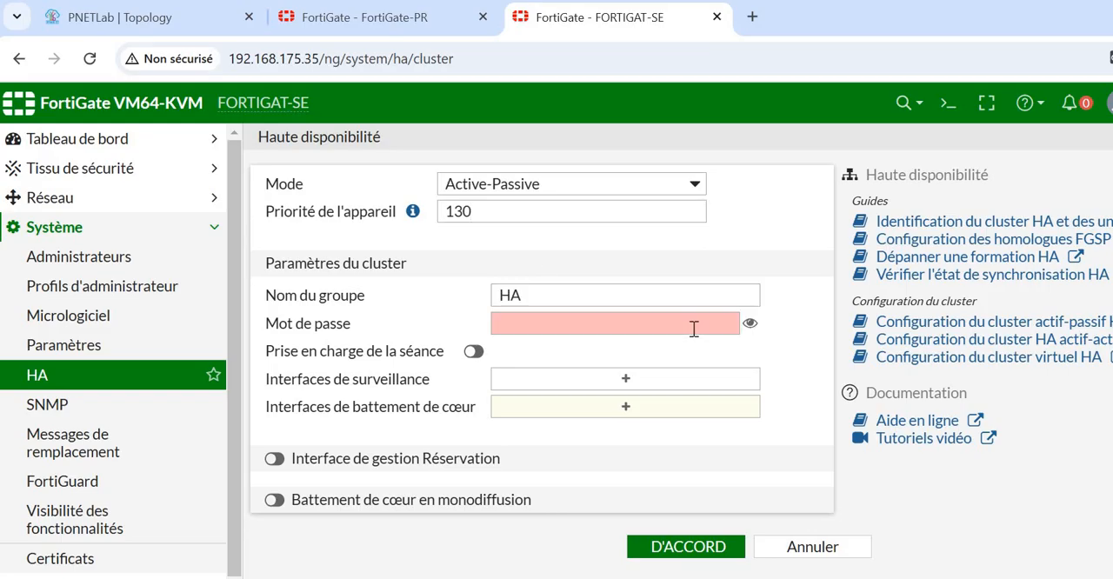
left_click(689, 324)
type("f")
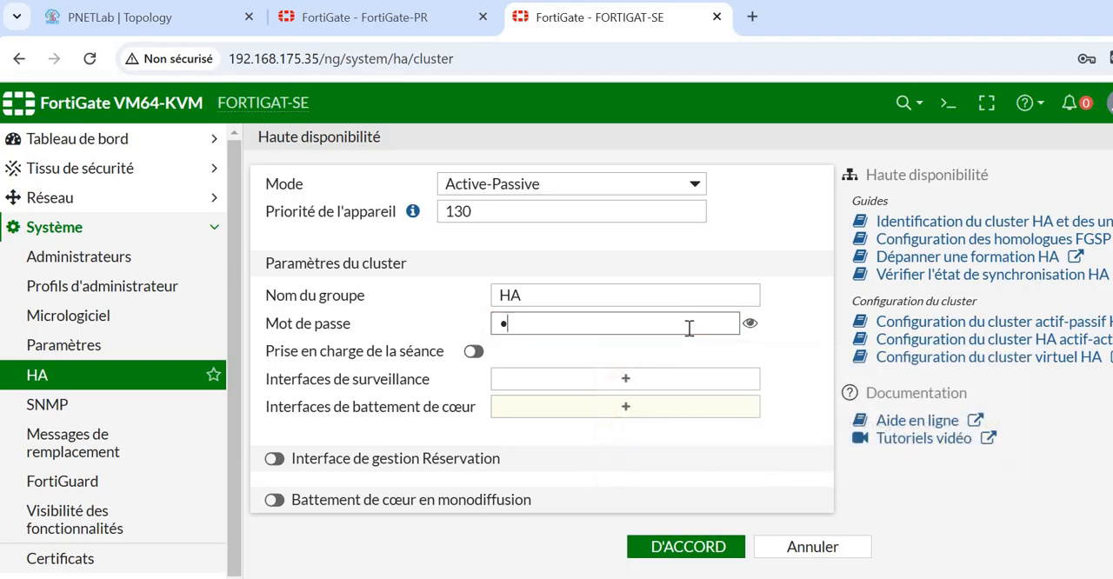
type("••••")
left_click(471, 352)
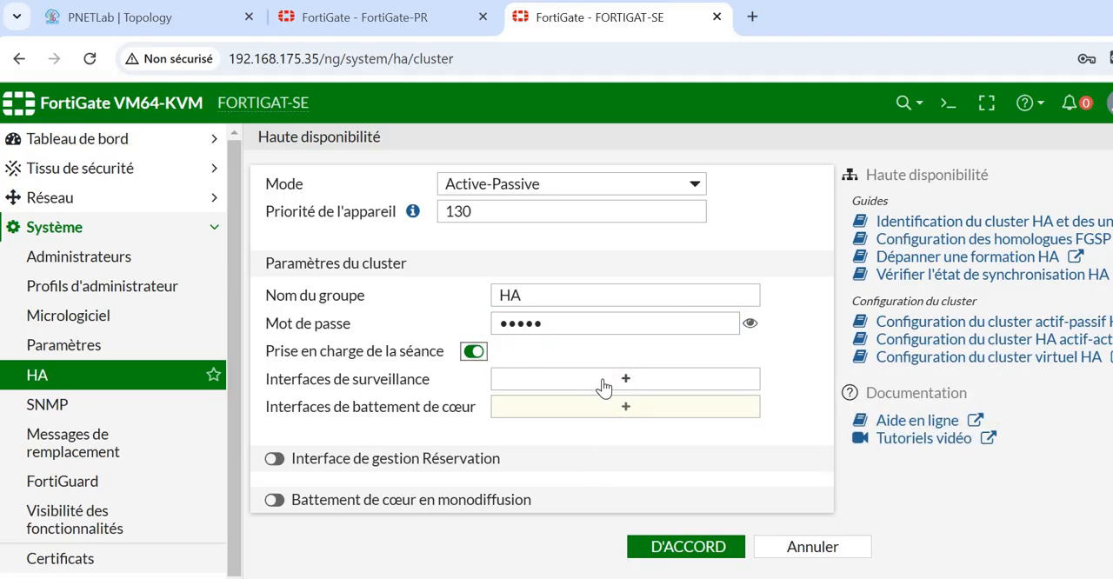
- Add WAN (port1) and LAN1 (port2) as FORTIGAT-SE's monitor interfaces, and HA (port3) and HA (port4) as its heartbeat interfaces
left_click(603, 382)
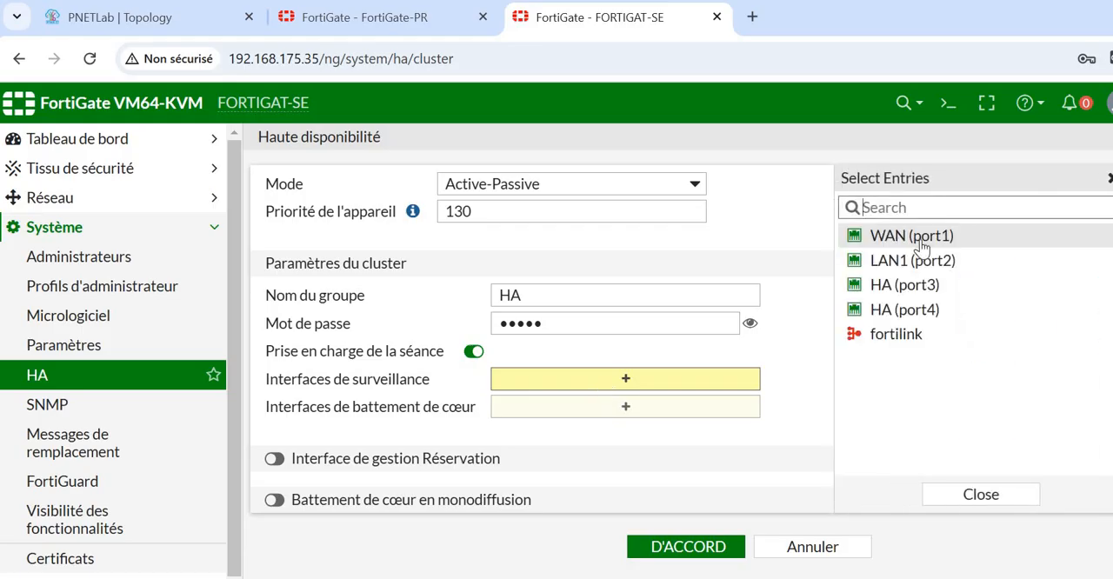
left_click(922, 248)
left_click(921, 259)
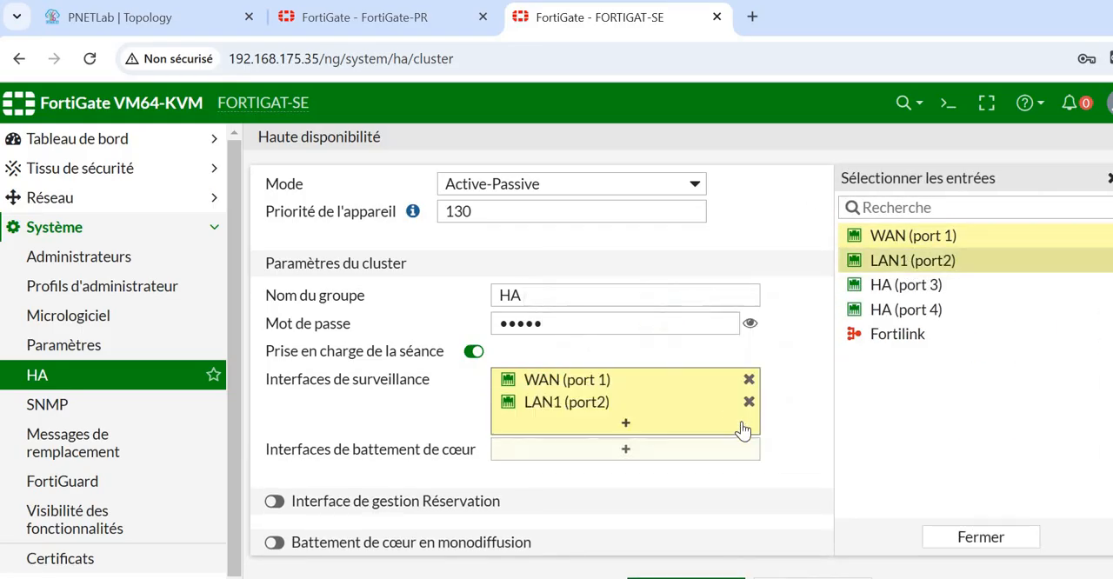
left_click(586, 450)
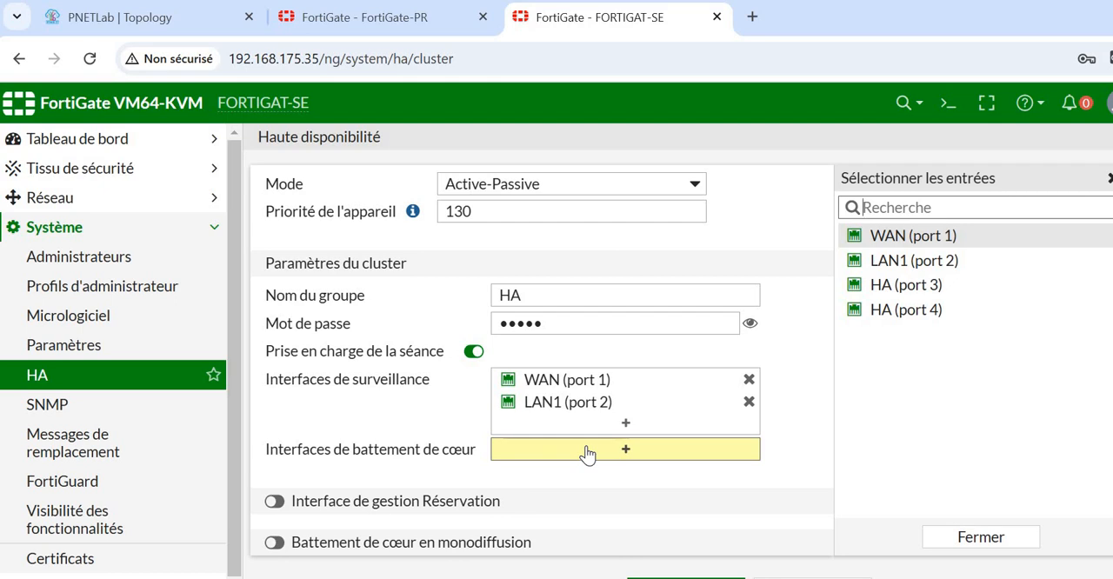
left_click(924, 287)
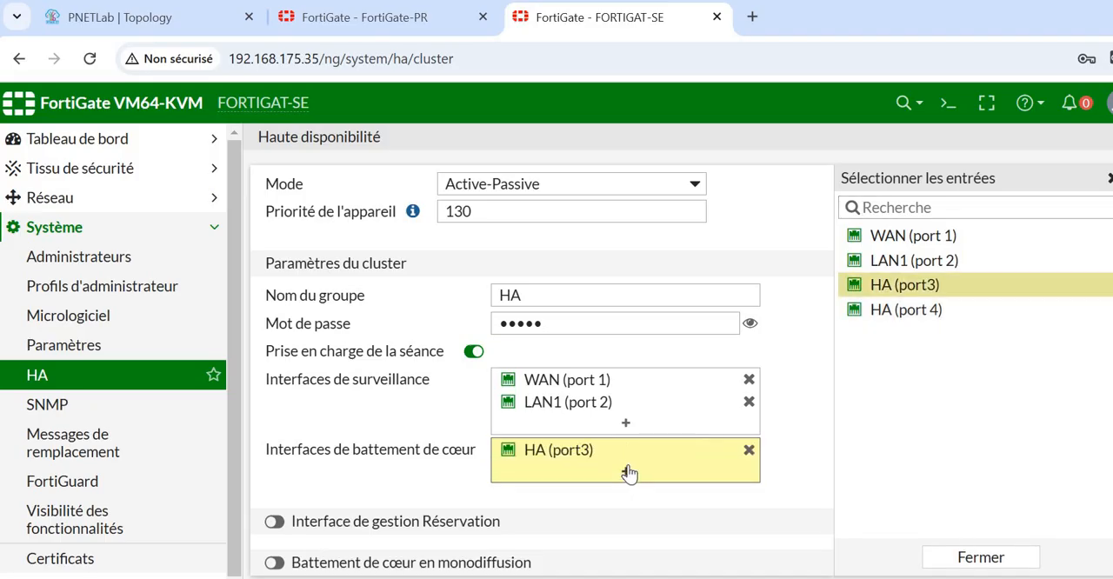
left_click(915, 315)
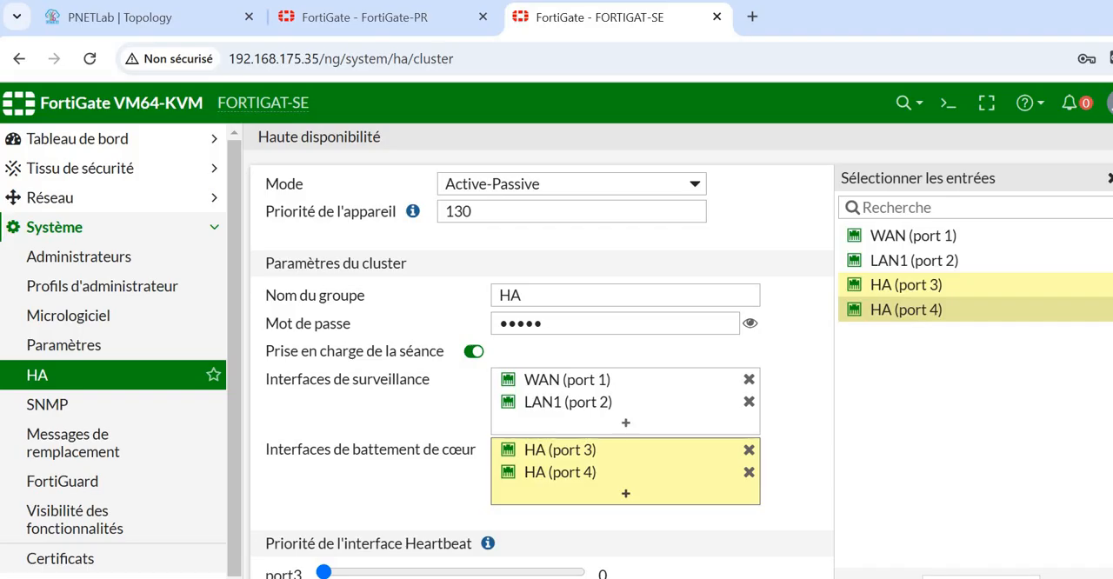
- Raise the heartbeat interface priorities of port3 and port4 on FORTIGAT-SE and save the HA settings
scroll(539, 391, "down", 1)
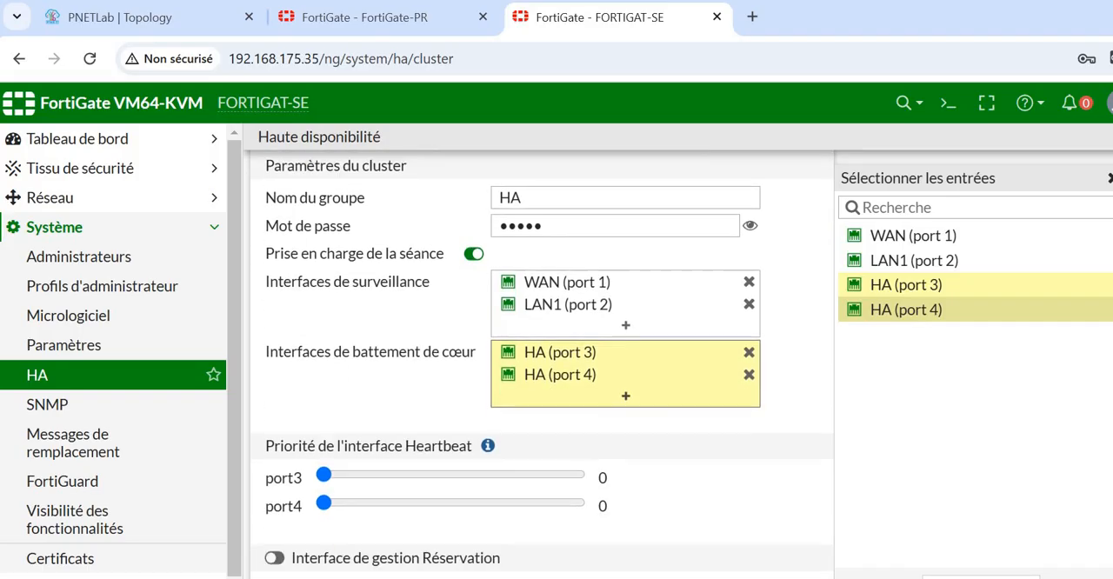
scroll(789, 484, "up", 1)
scroll(789, 484, "down", 1)
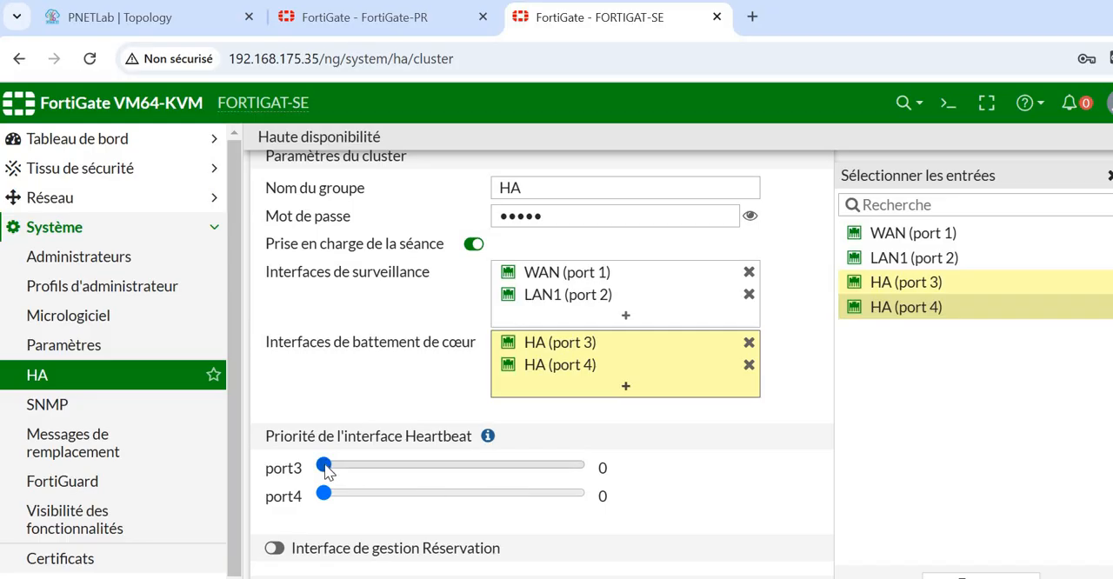
left_click_drag(326, 470, 350, 494)
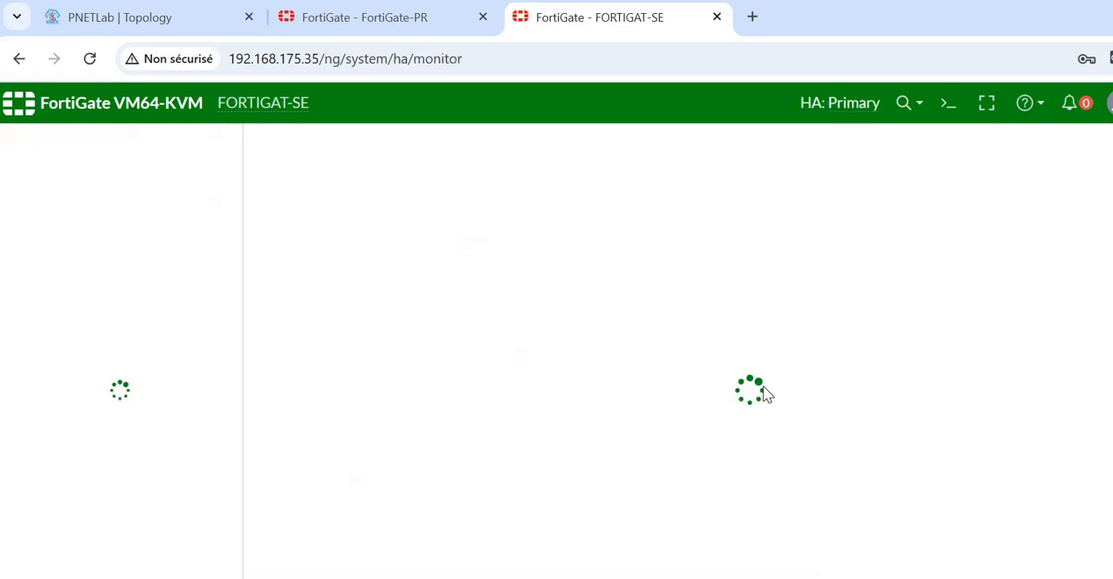
left_click(1009, 358)
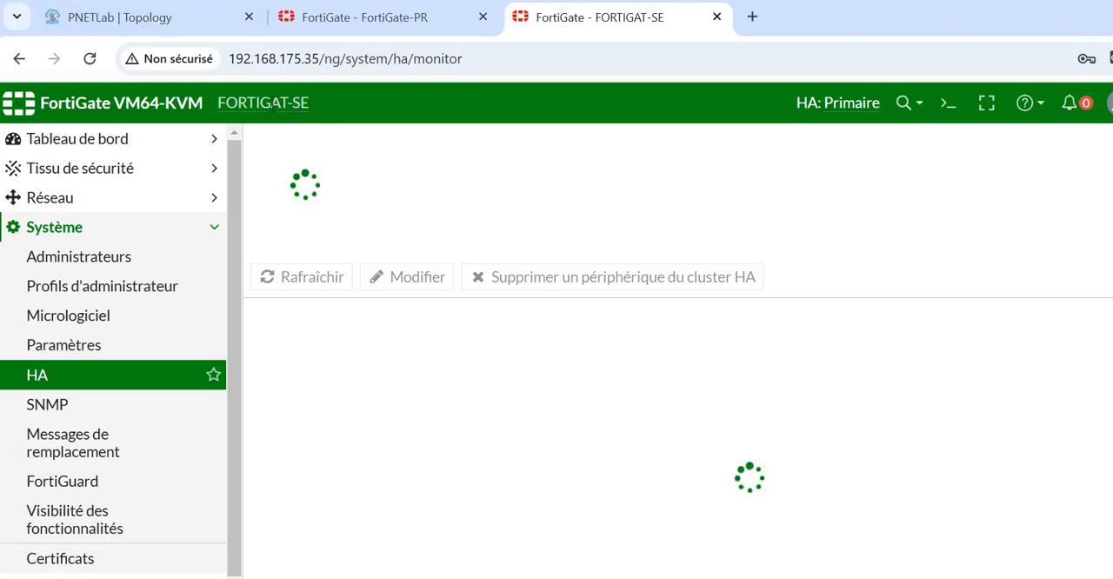
- View the FORTIGAT-SE device details, compare both units' HA monitor pages, and reload the FortiGate-PR page
mouse_move(242, 103)
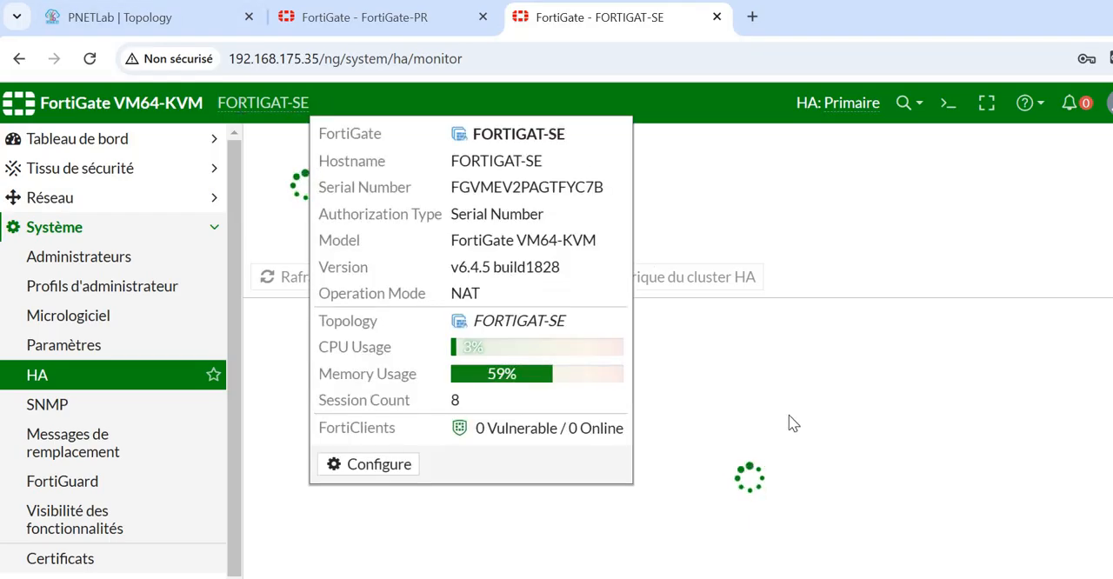
left_click(683, 409)
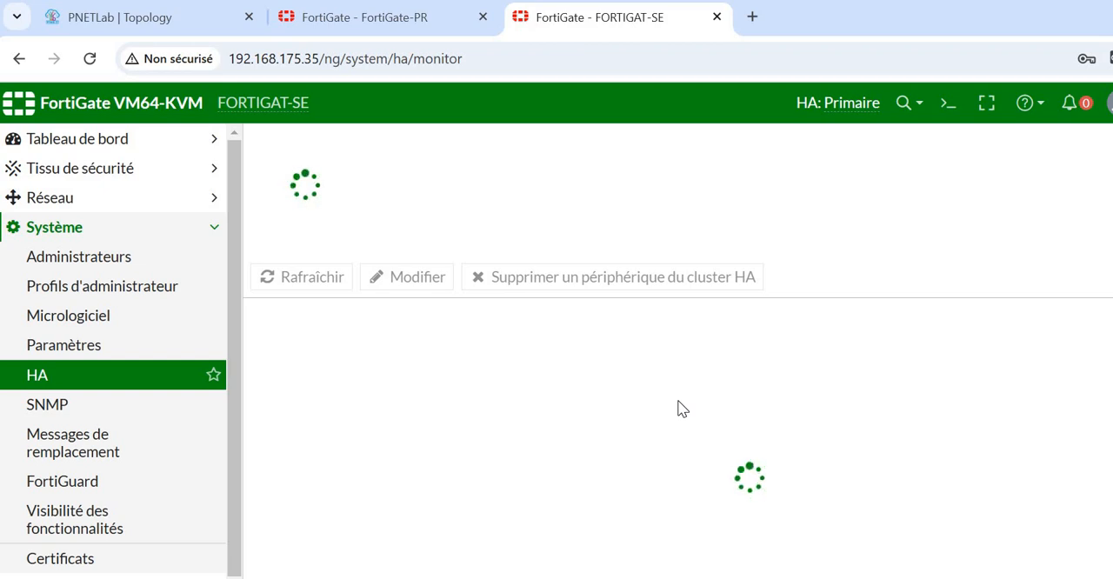
left_click(409, 26)
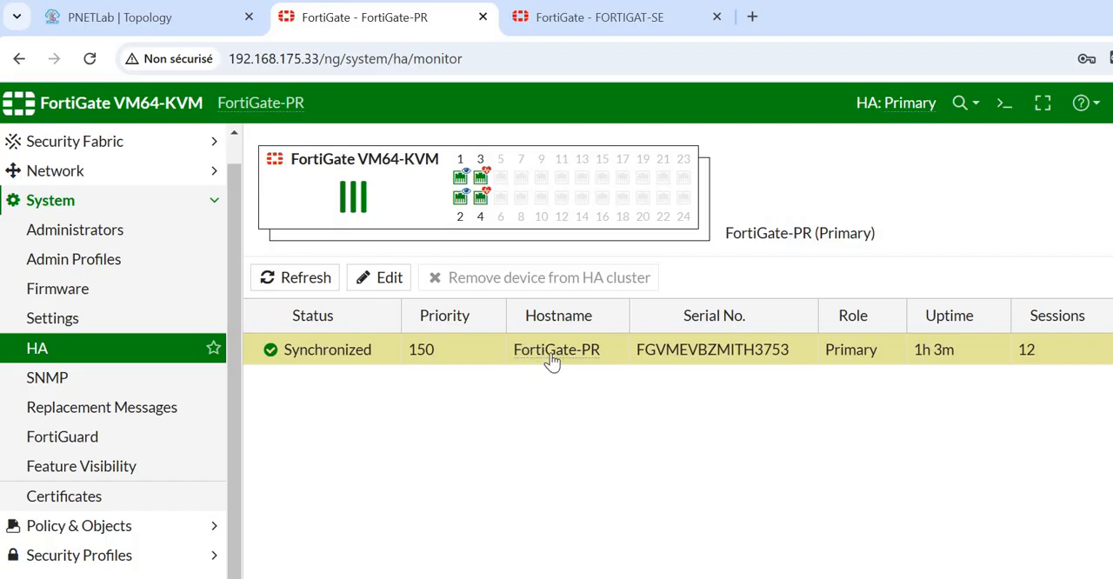
left_click(606, 25)
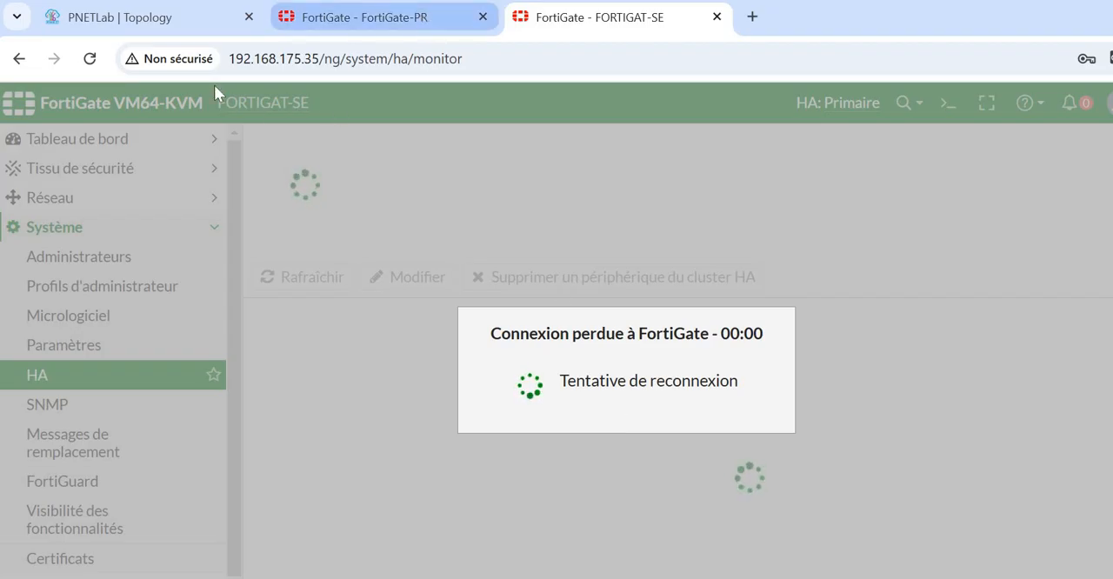
left_click(364, 18)
left_click(89, 61)
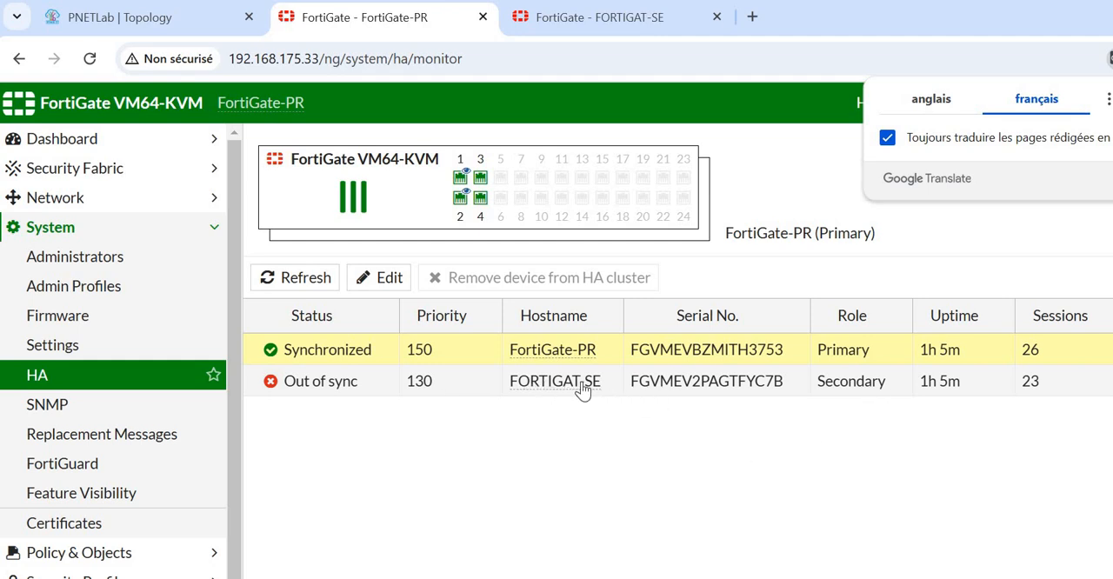
- Examine the secondary member in the cluster list, then reload the FORTIGAT-SE page and the FortiGate-PR cluster status
mouse_move(582, 390)
left_click(571, 26)
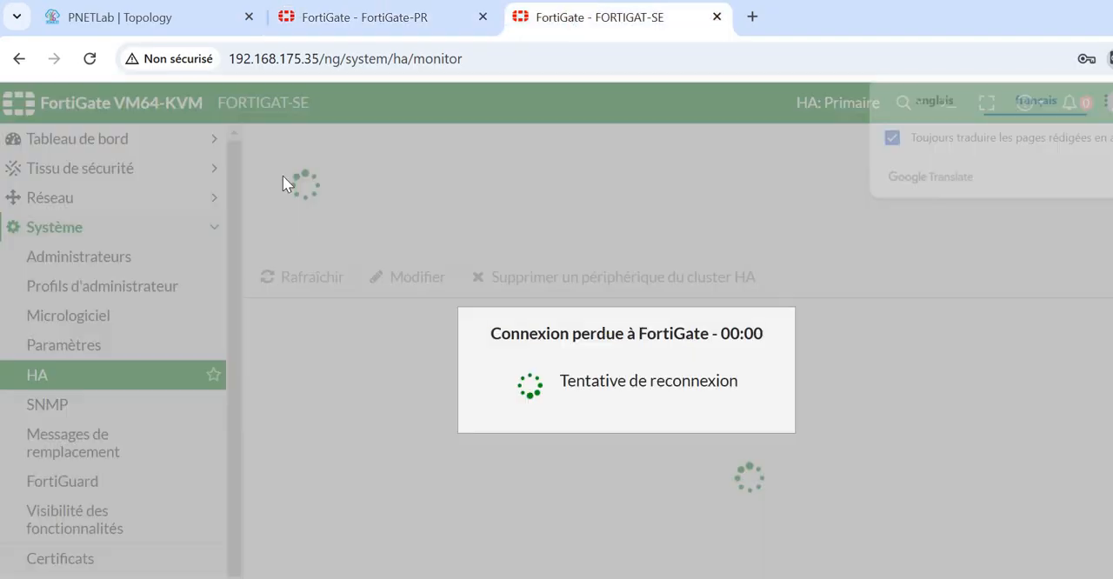
left_click(90, 61)
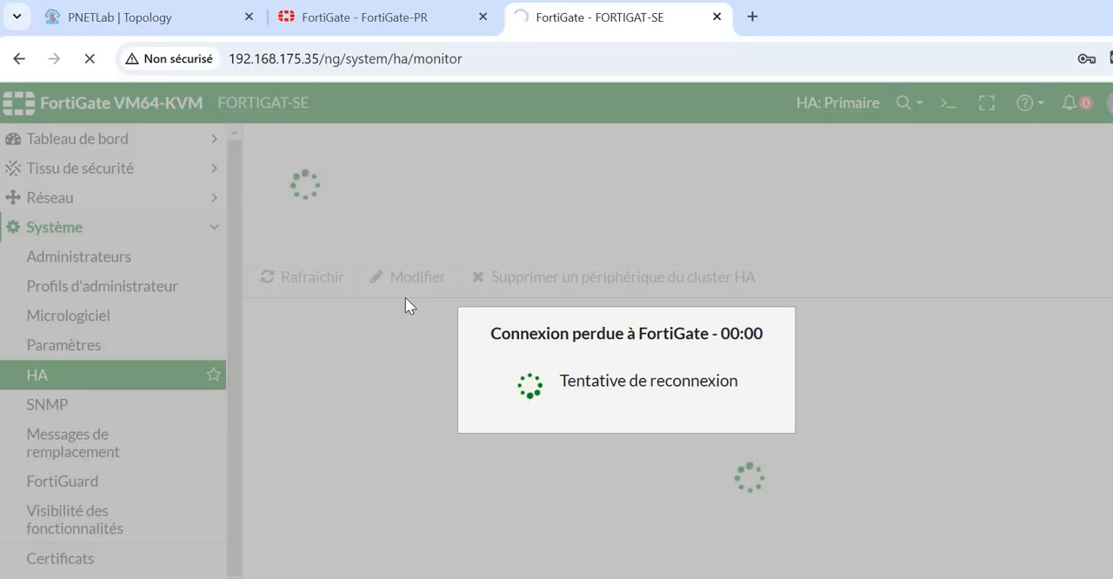
left_click(424, 21)
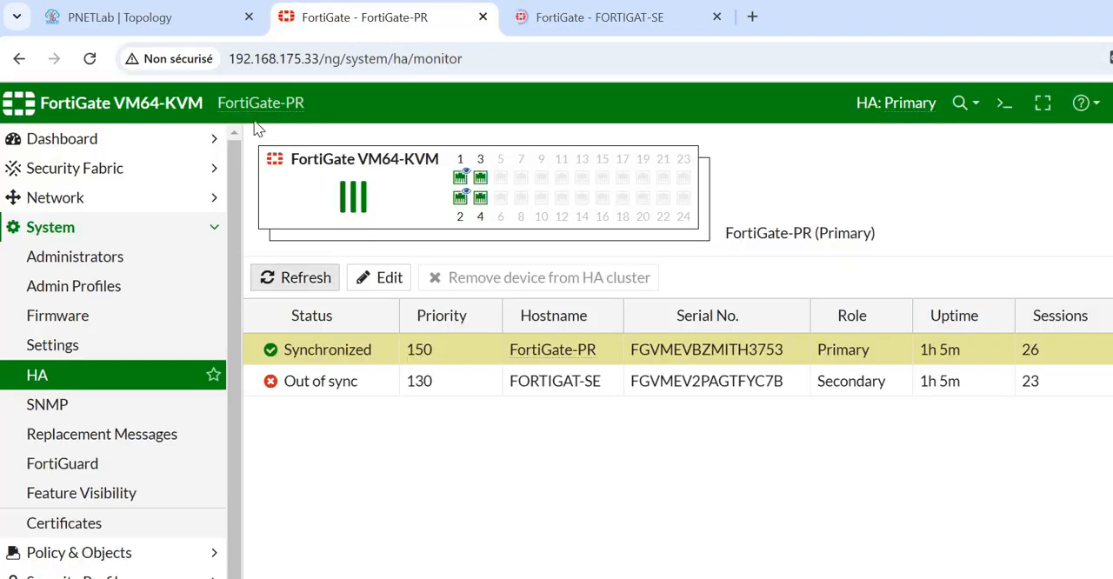
left_click(90, 59)
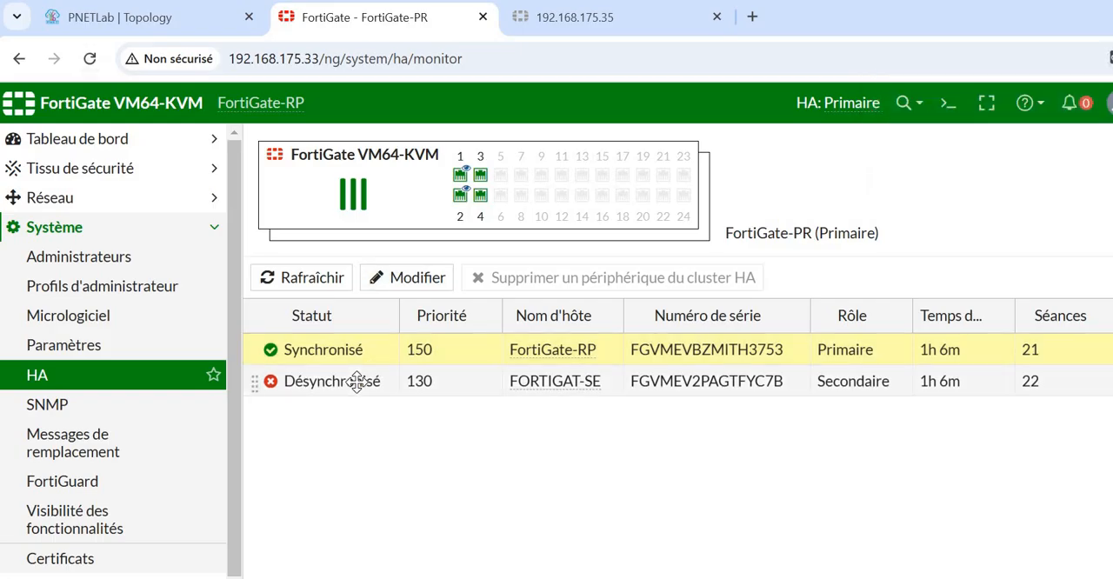
- Open the CLI console on FortiGate-PR and try to run "execute ha synchronize" without an argument
left_click(956, 106)
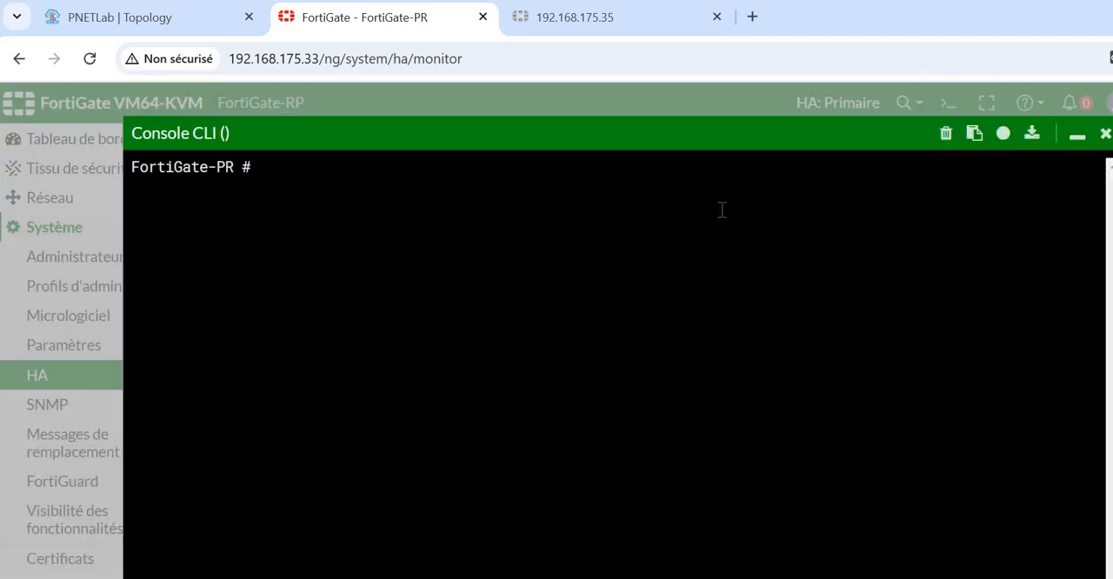
type("exc")
key("BackSpace")
key("Tab")
type("ha ")
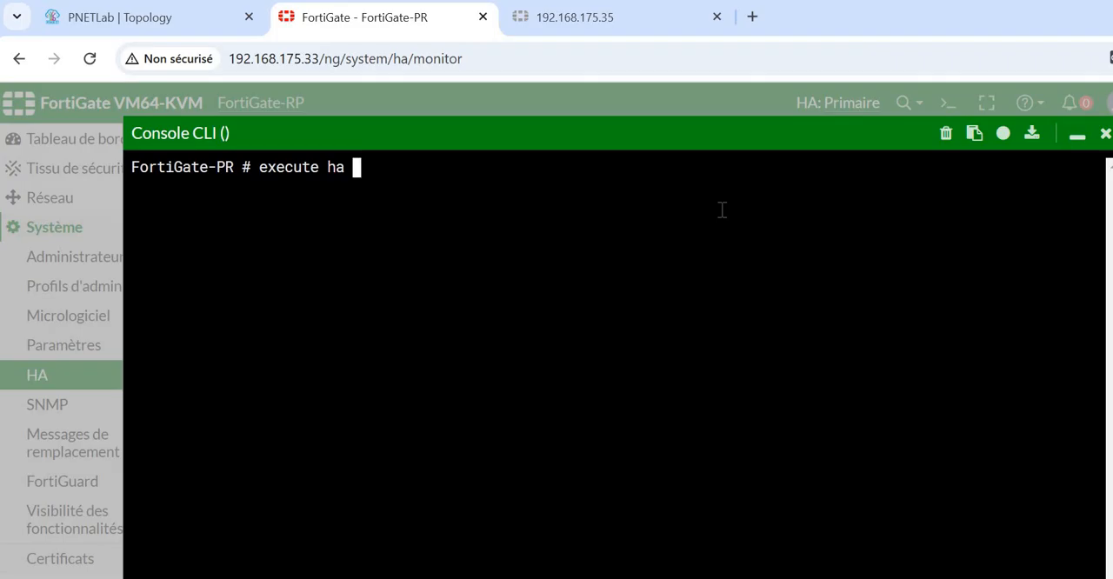
type("sy")
key("Tab")
key("Return")
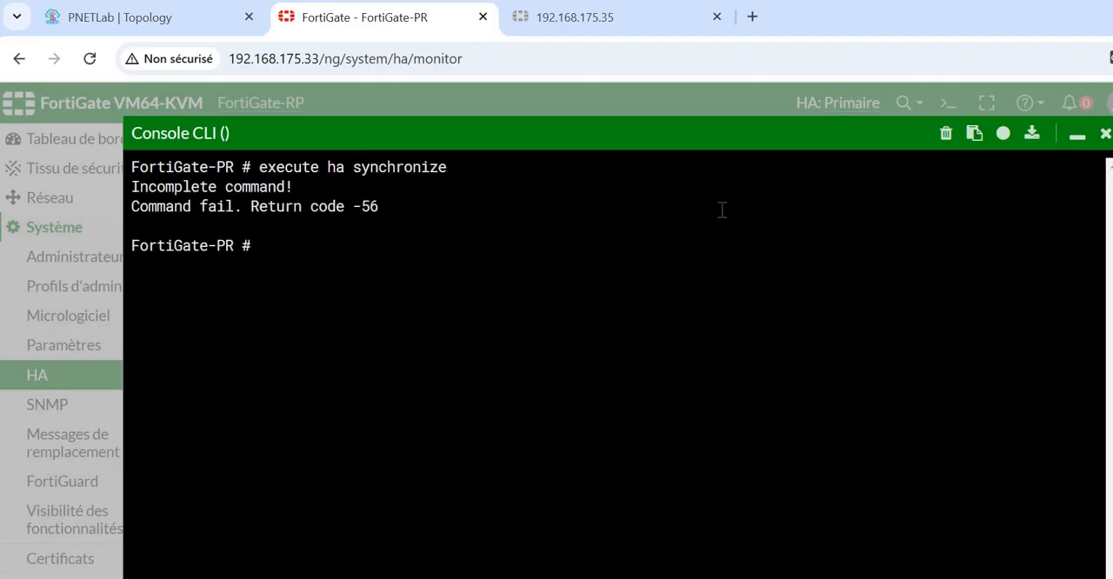
- Look up the arguments of the synchronize command, run "execute ha synchronize start", and minimize the console
key("Up")
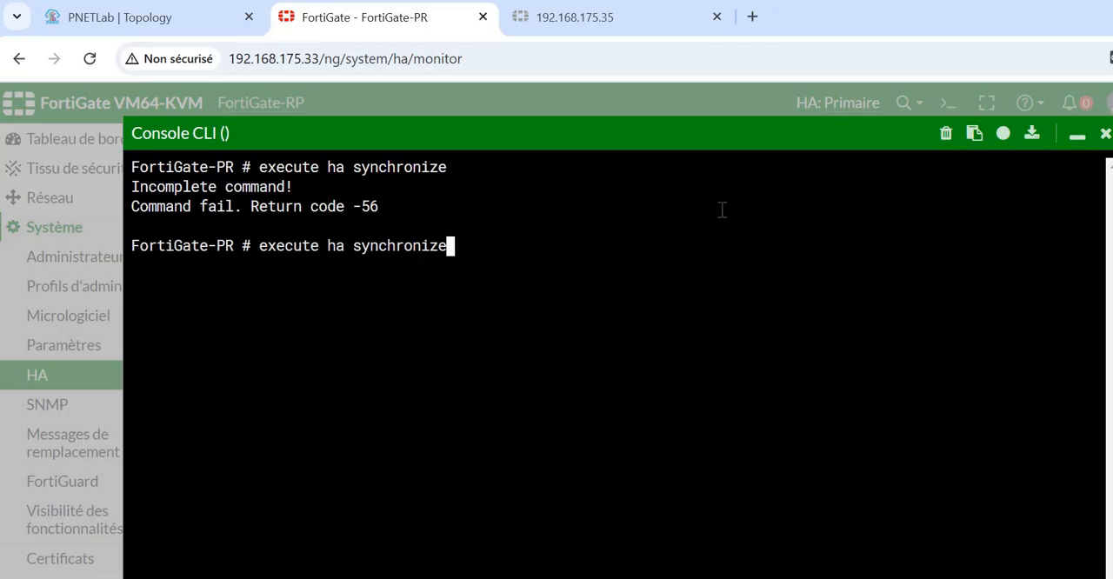
key("question")
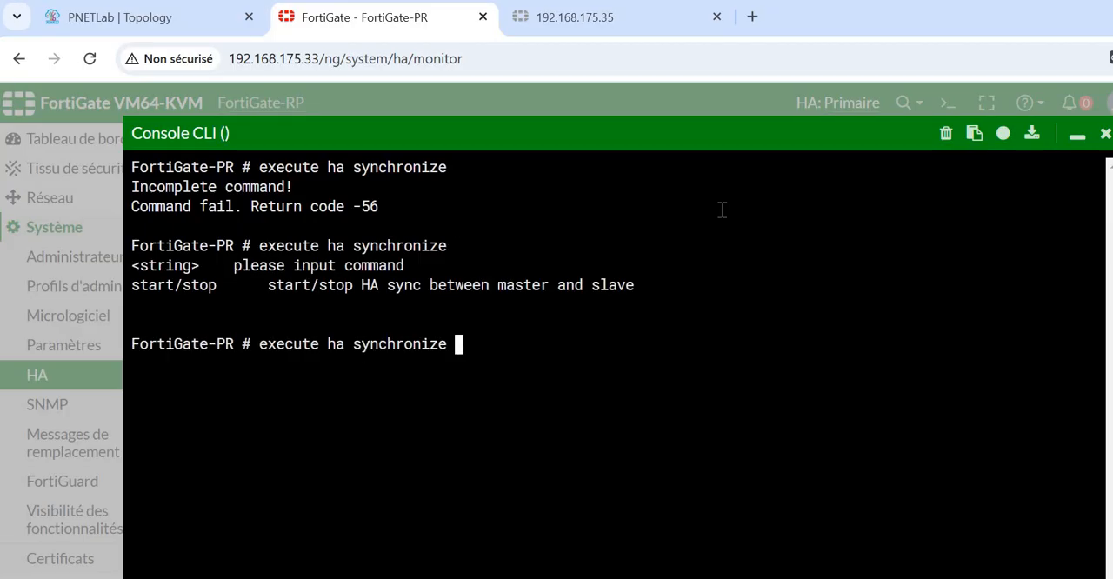
type("start")
key("Return")
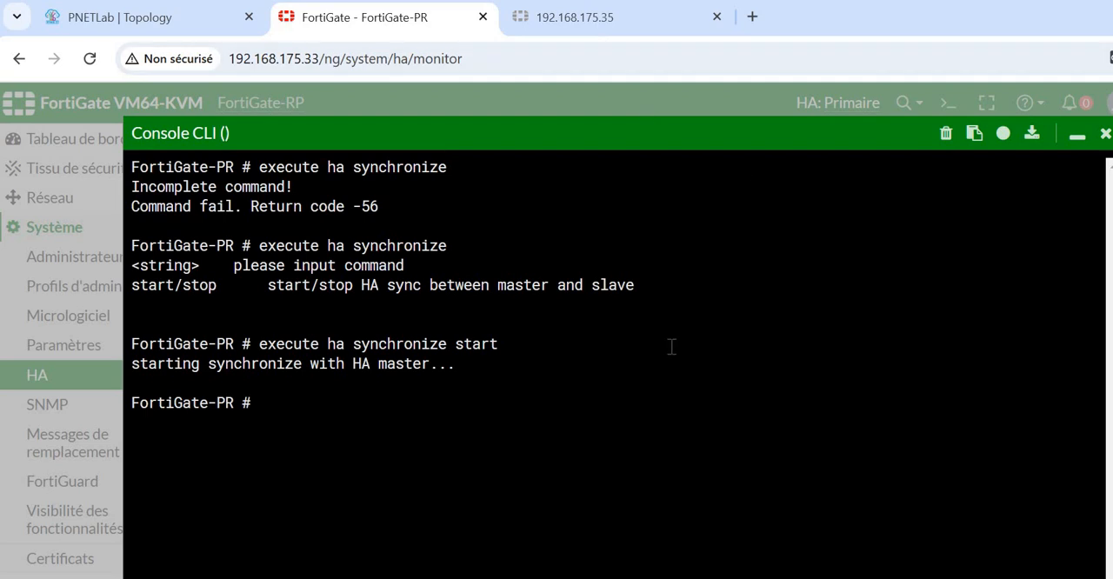
left_click(1077, 137)
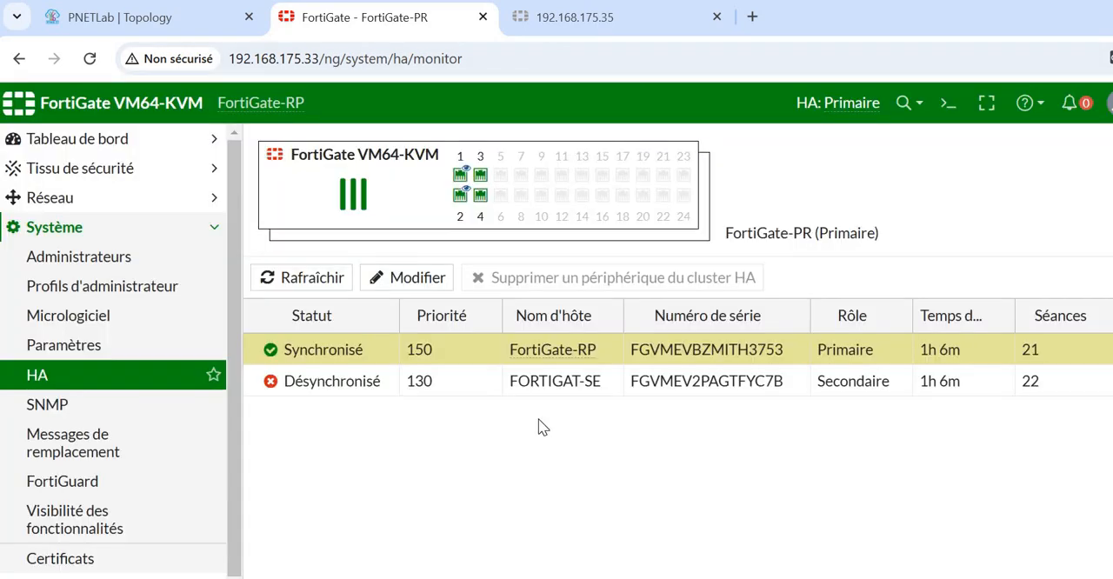
- Refresh FortiGate-PR's HA member list, reload the 192.168.175.35 page, and return to the primary's cluster status
left_click(312, 276)
left_click(91, 60)
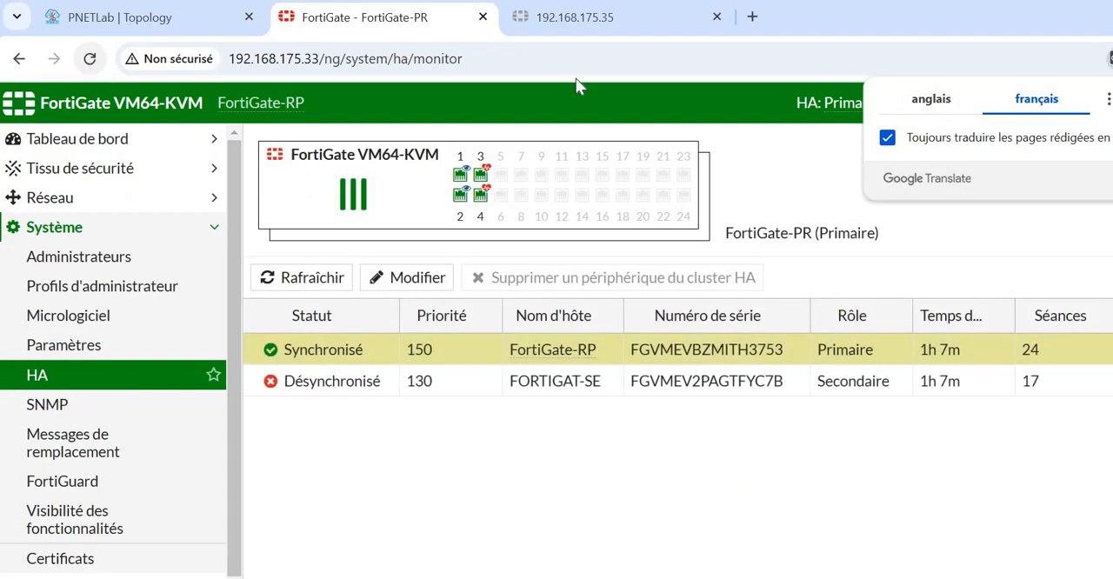
left_click(598, 26)
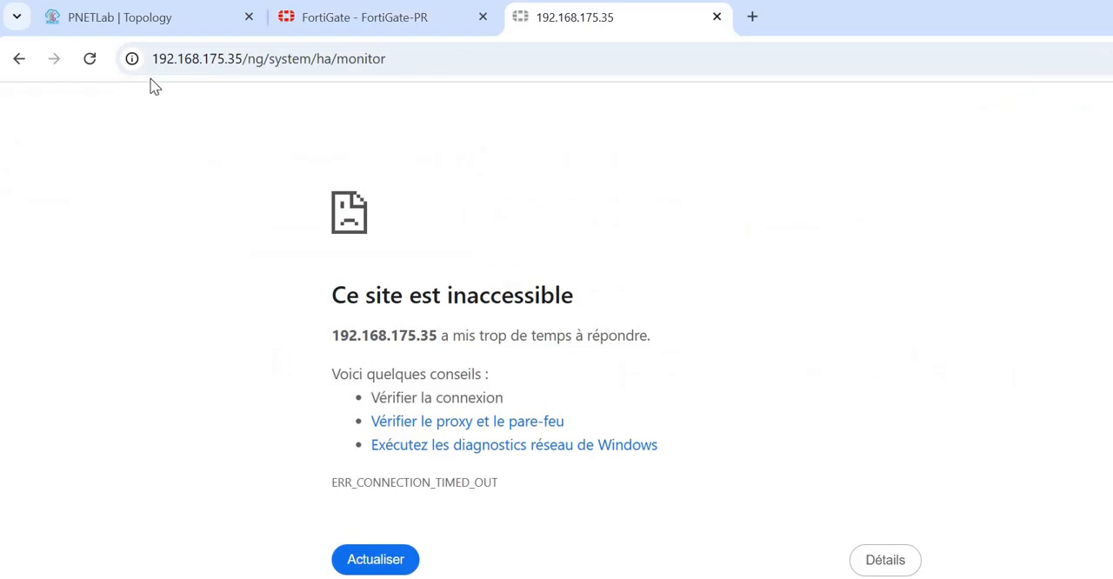
left_click(91, 59)
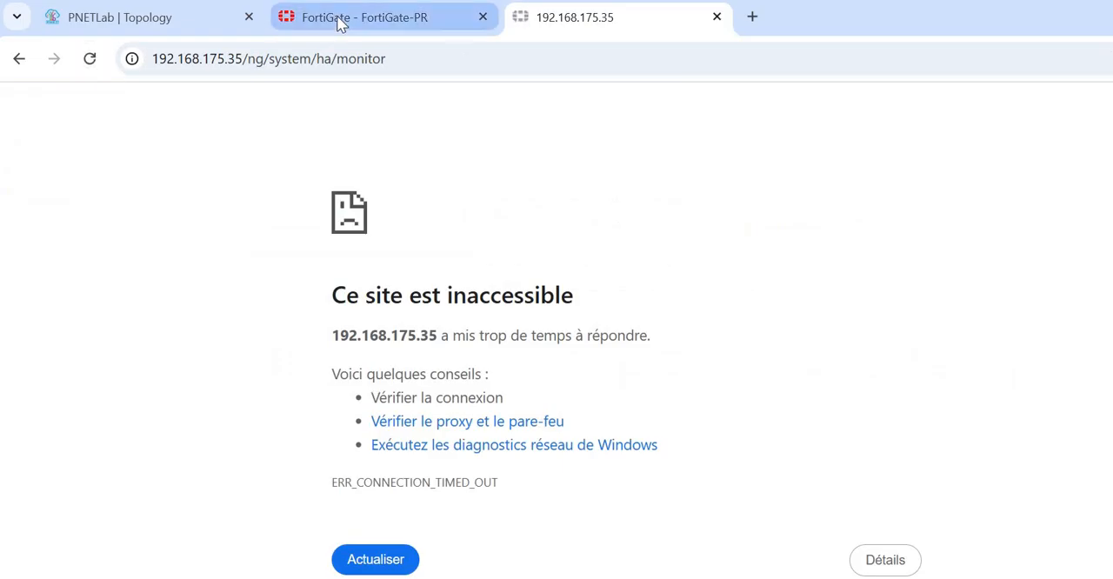
left_click(395, 19)
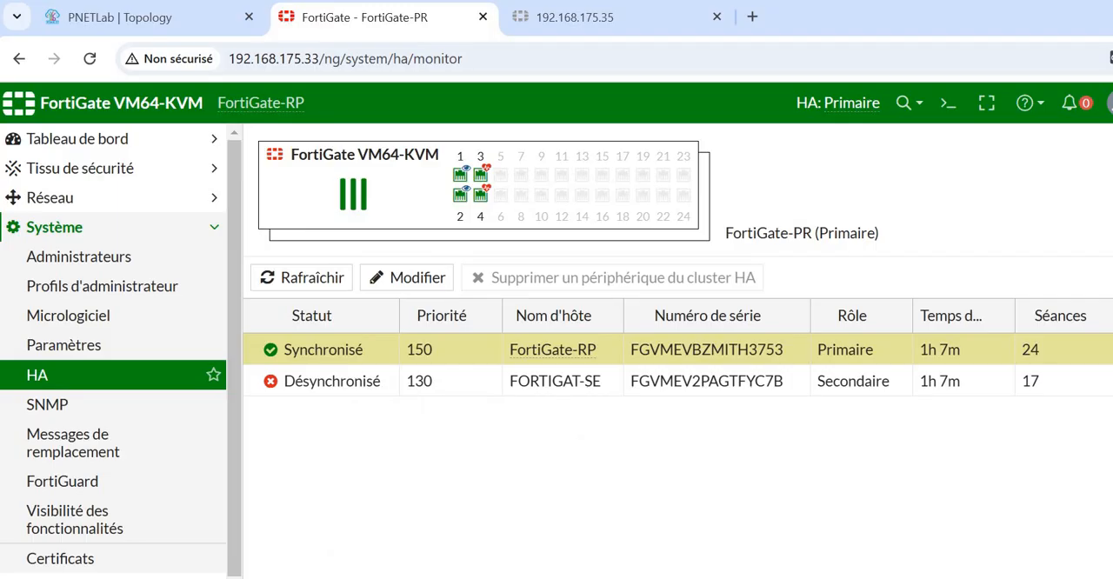
- Switch to the PNETLab topology and bring up the Win machine's QEMU console
mouse_move(793, 578)
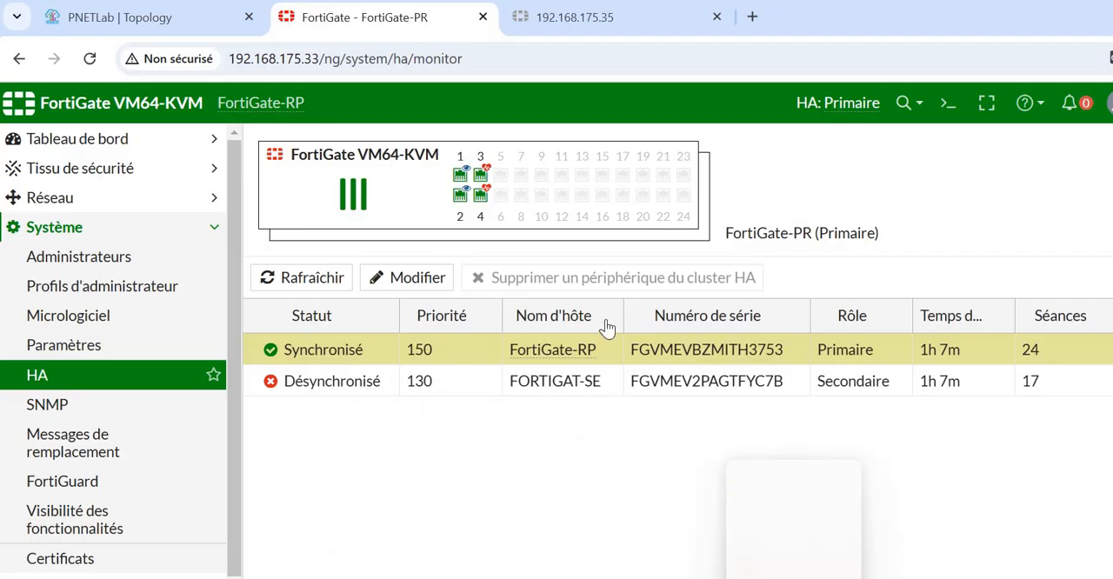
left_click(191, 24)
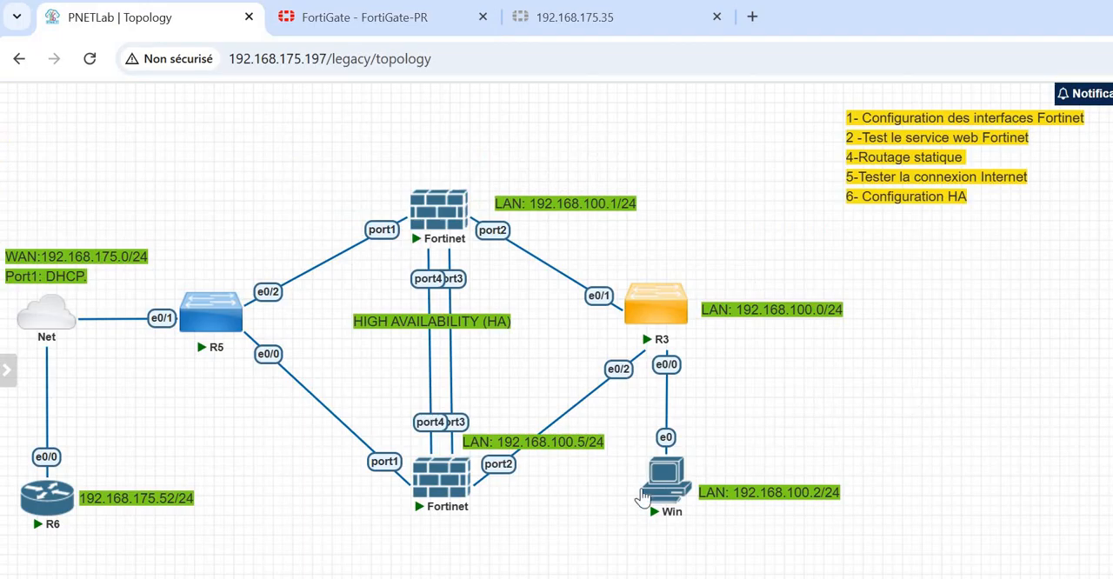
mouse_move(661, 474)
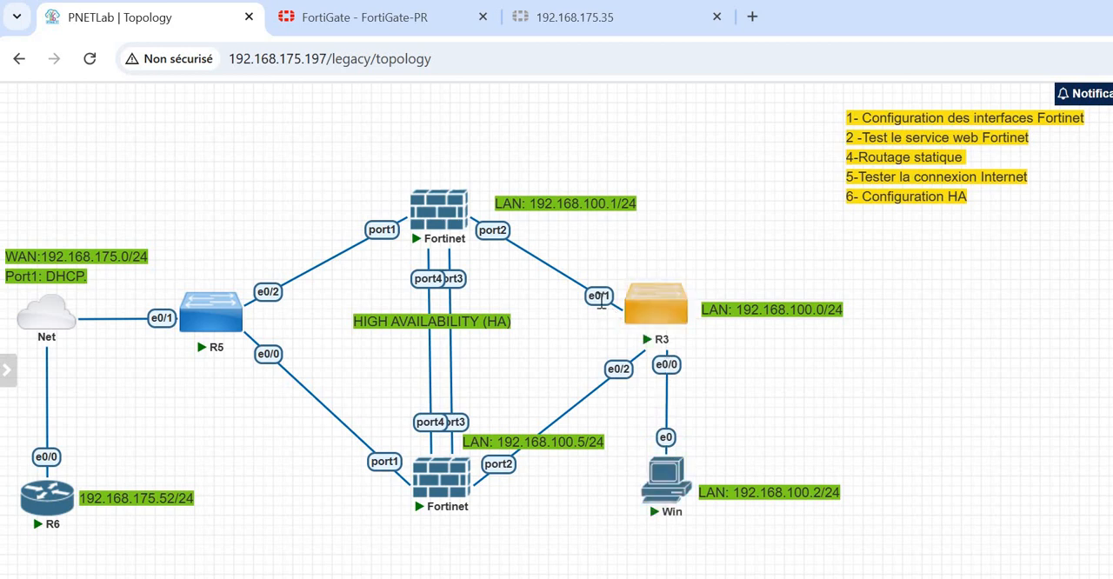
mouse_move(452, 211)
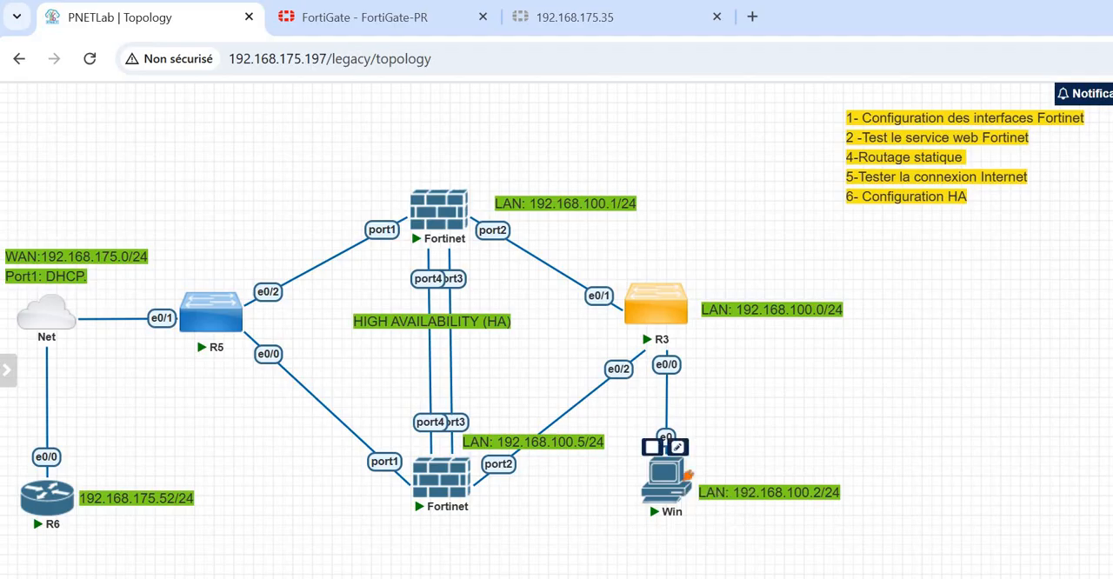
left_click(880, 565)
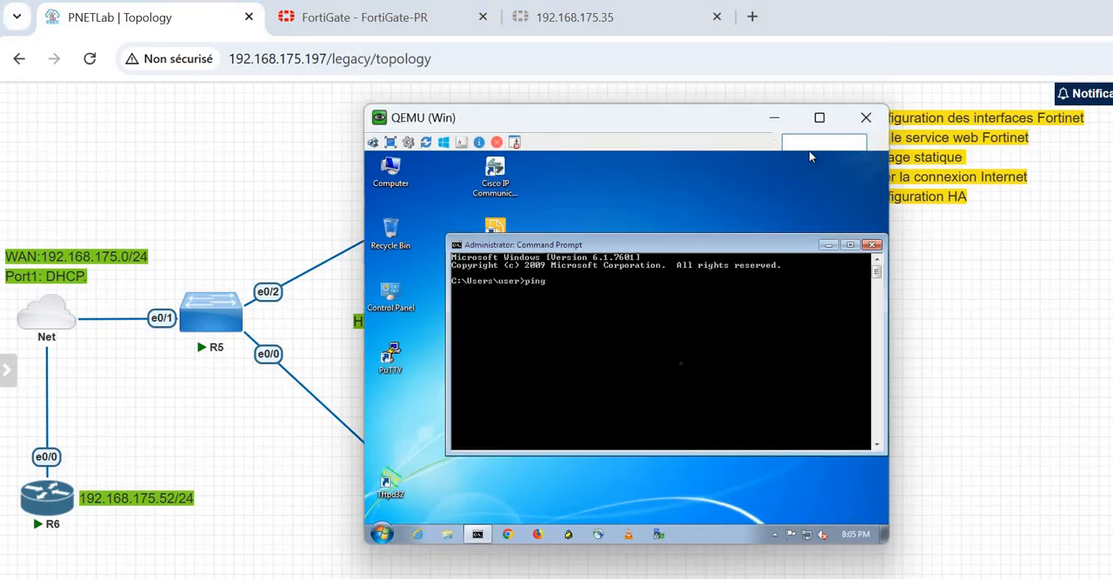
- Ping 192.168.175.52 from the Command Prompt on the Win machine
key("BackSpace")
key("BackSpace")
key("BackSpace")
type("ng")
type(" !(@")
key("BackSpace")
key("BackSpace")
key("BackSpace")
type("192.168.175.52")
key("Return")
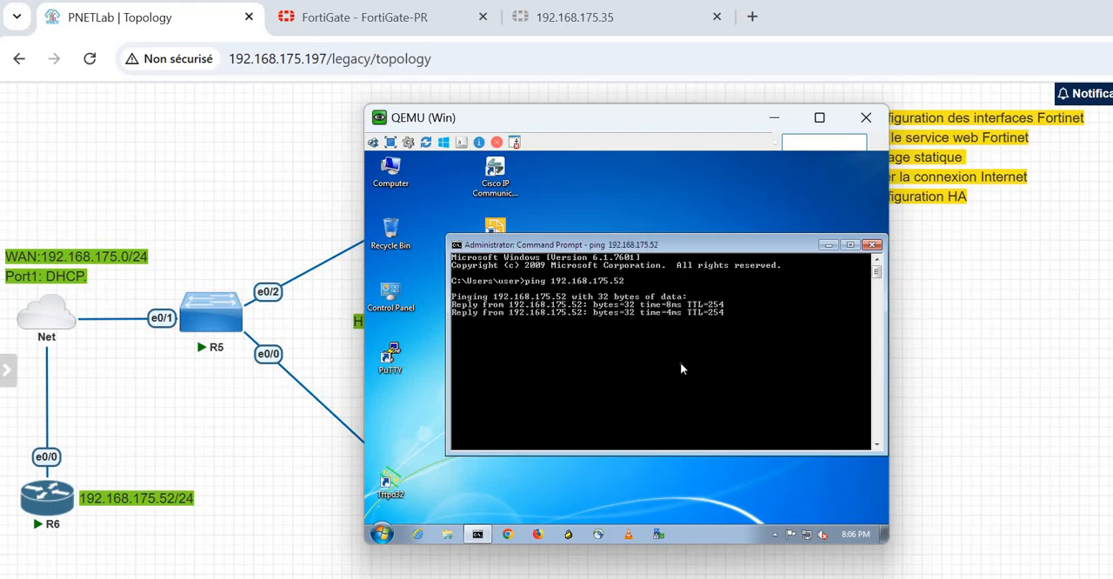
- Start a continuous ping to 192.168.175.52 using the -t option
key("Up")
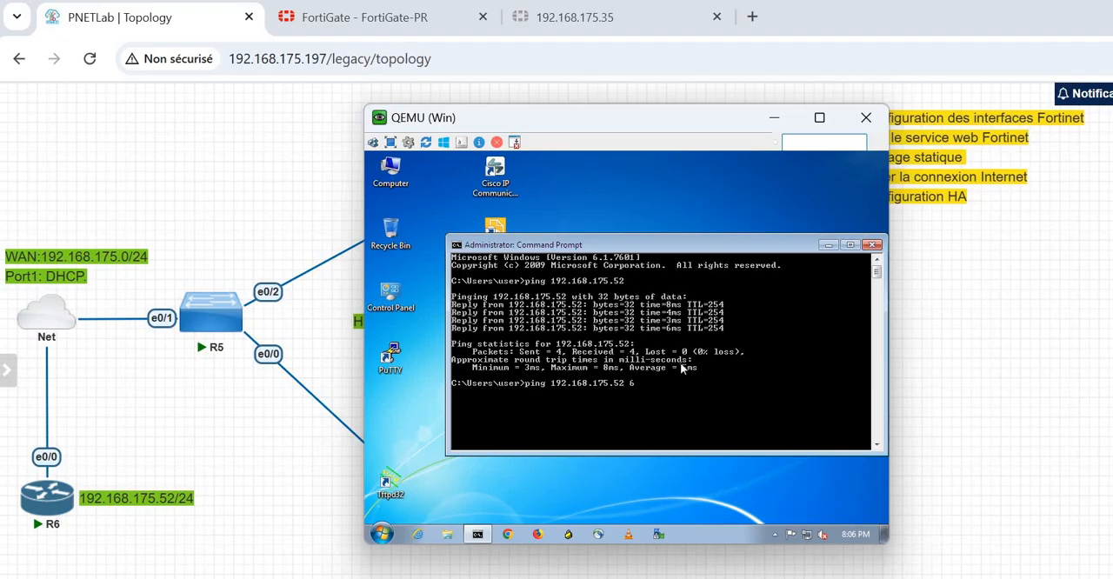
key("BackSpace")
type("-t")
key("Return")
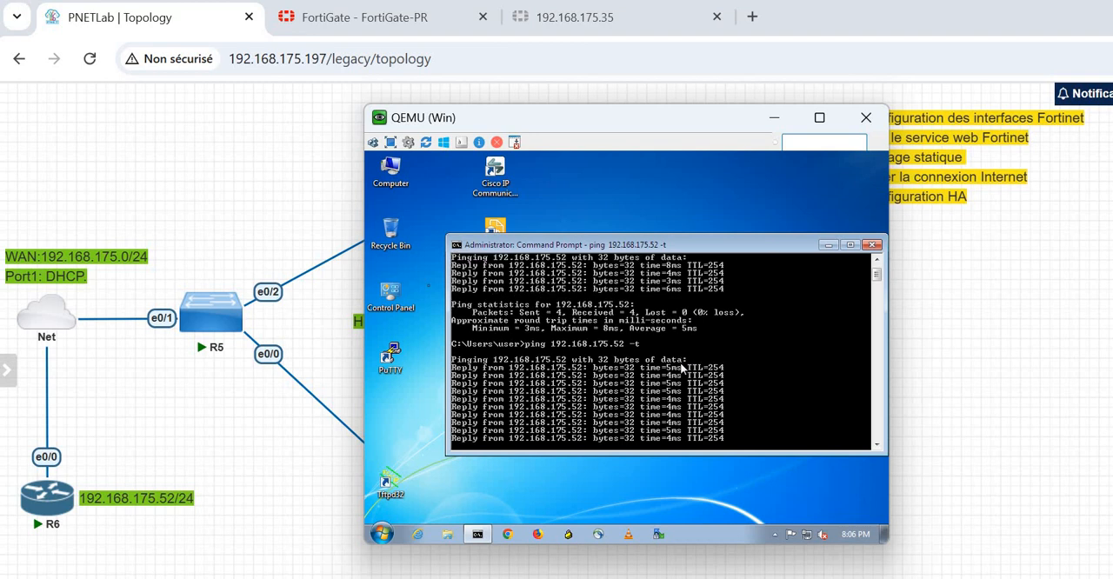
- Stop the Fortinet node with LAN 192.168.100.1/24 and check the continuous ping in the Win console beside the topology
left_click(322, 196)
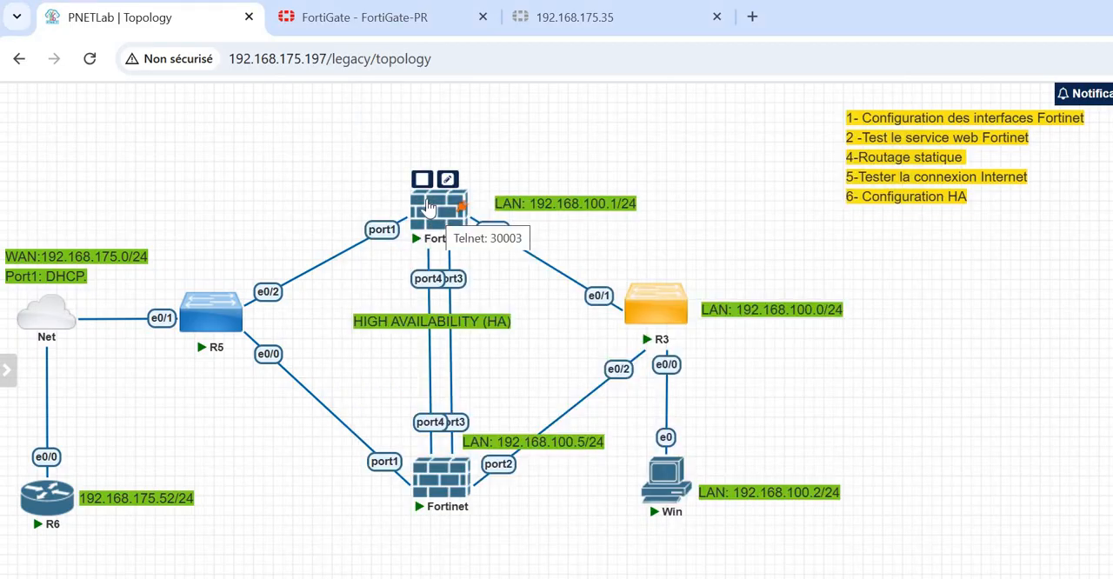
left_click(422, 179)
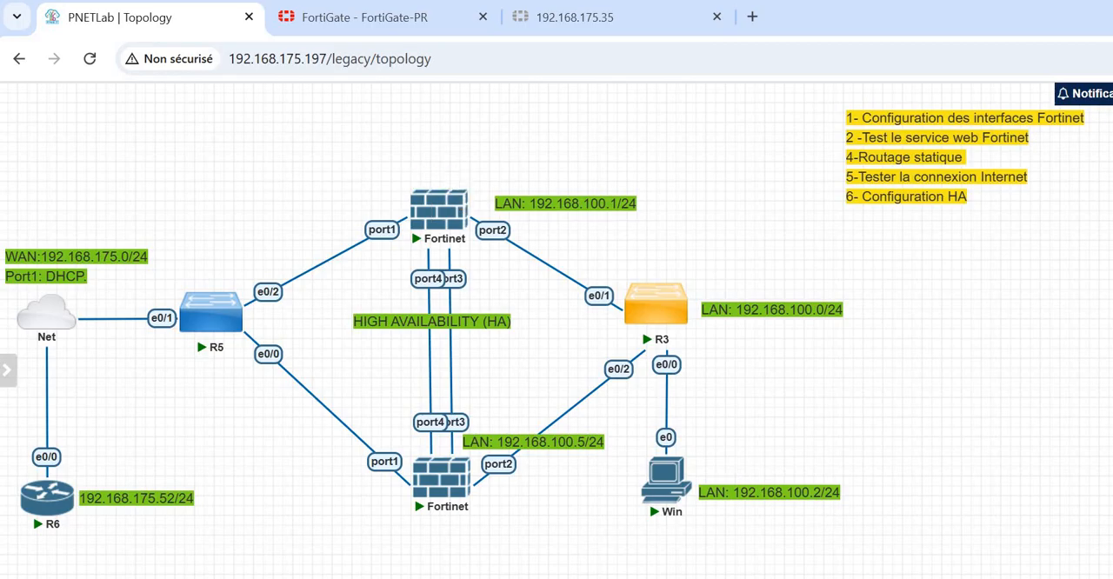
key("alt+Tab")
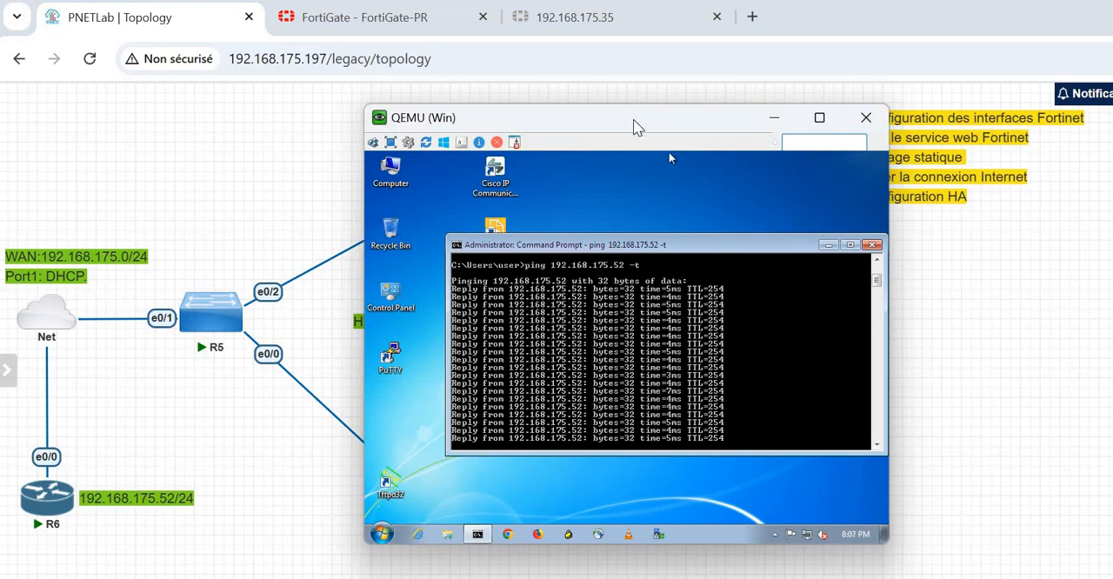
left_click_drag(635, 126, 837, 107)
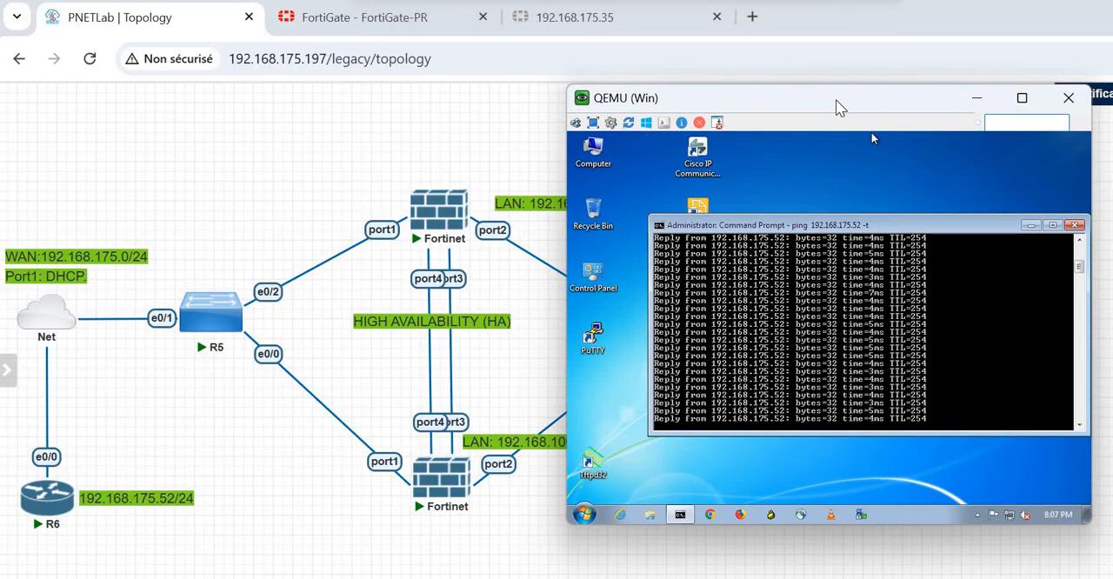
mouse_move(429, 182)
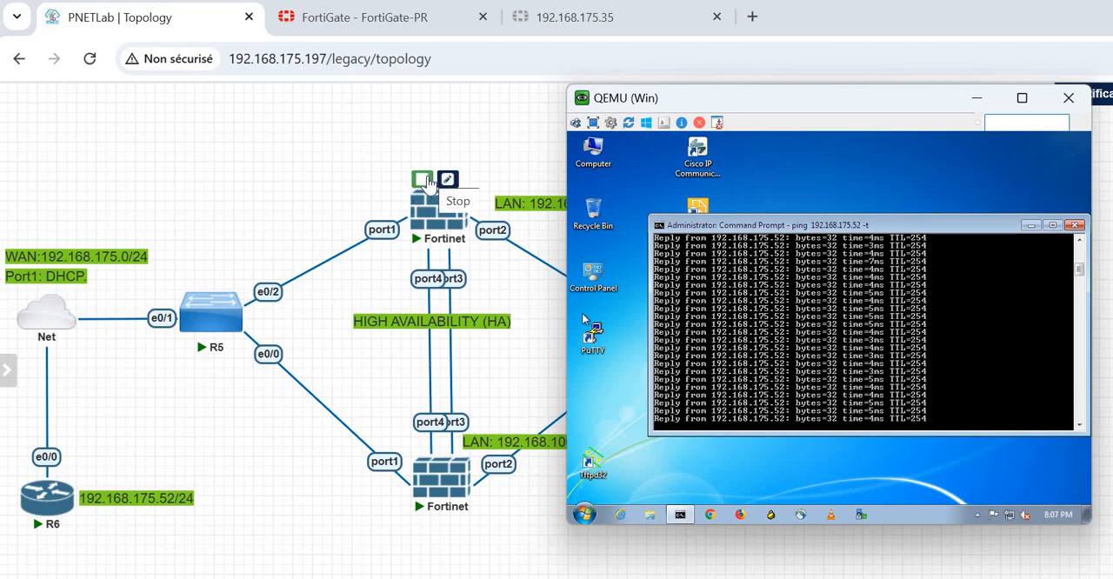
left_click(423, 181)
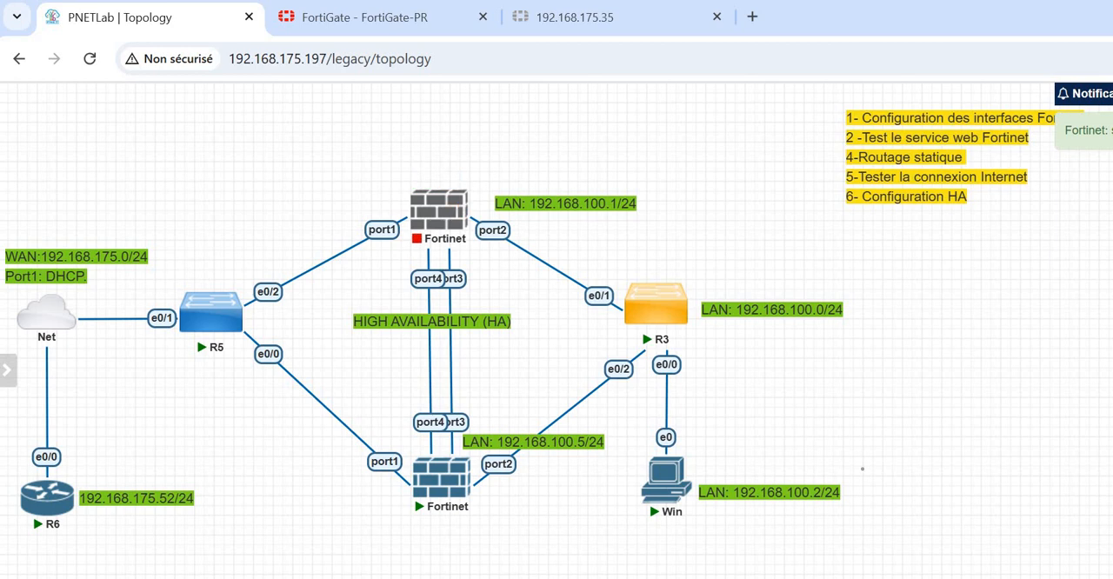
key("alt+Tab")
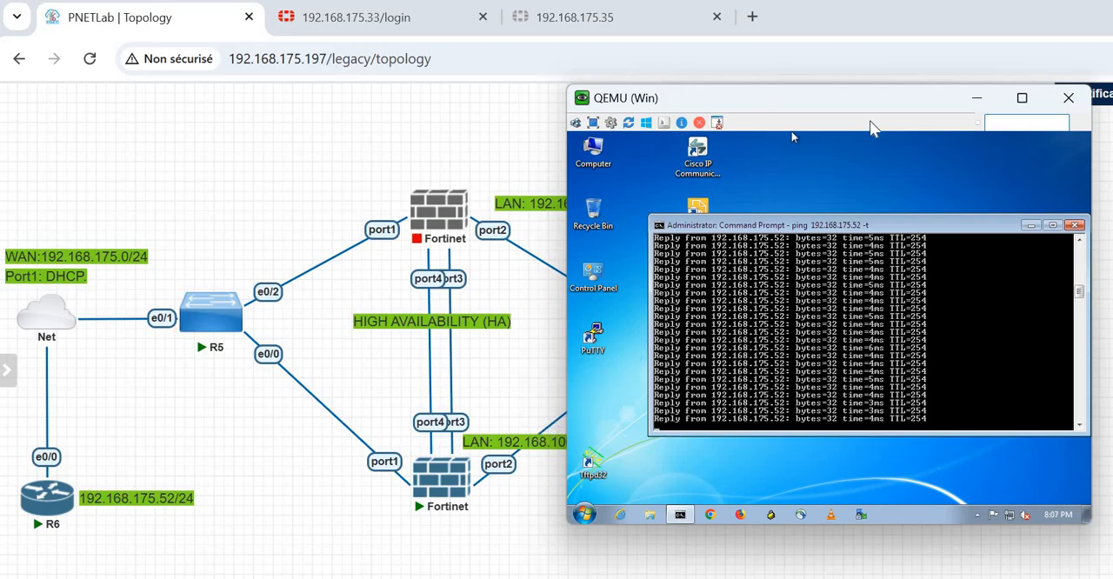
left_click_drag(872, 99, 1007, 118)
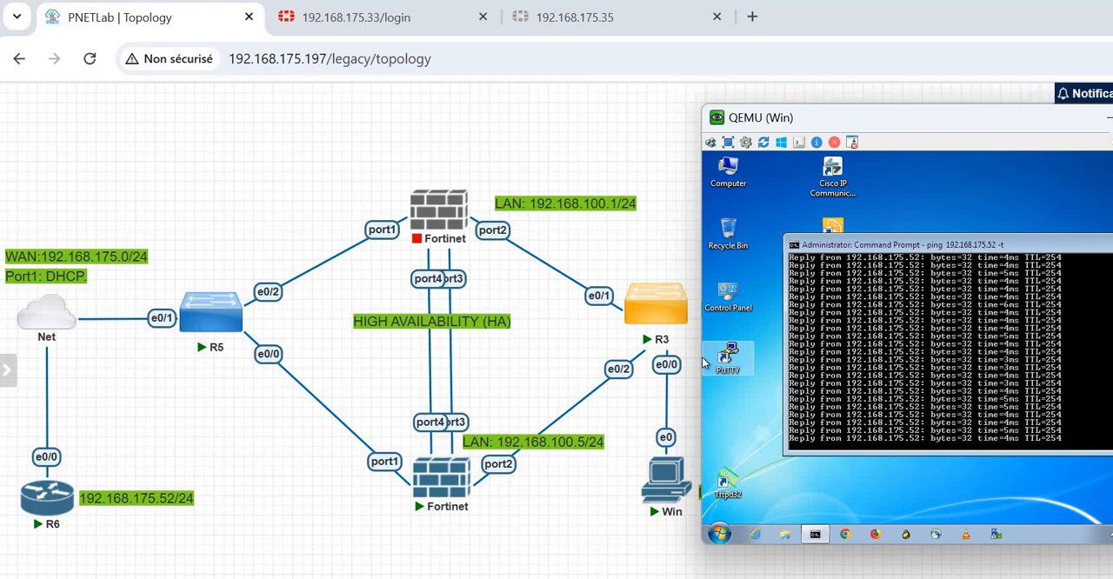
- Load 192.168.175.33 in the browser tab that holds the 192.168.175.35 page
left_click(560, 17)
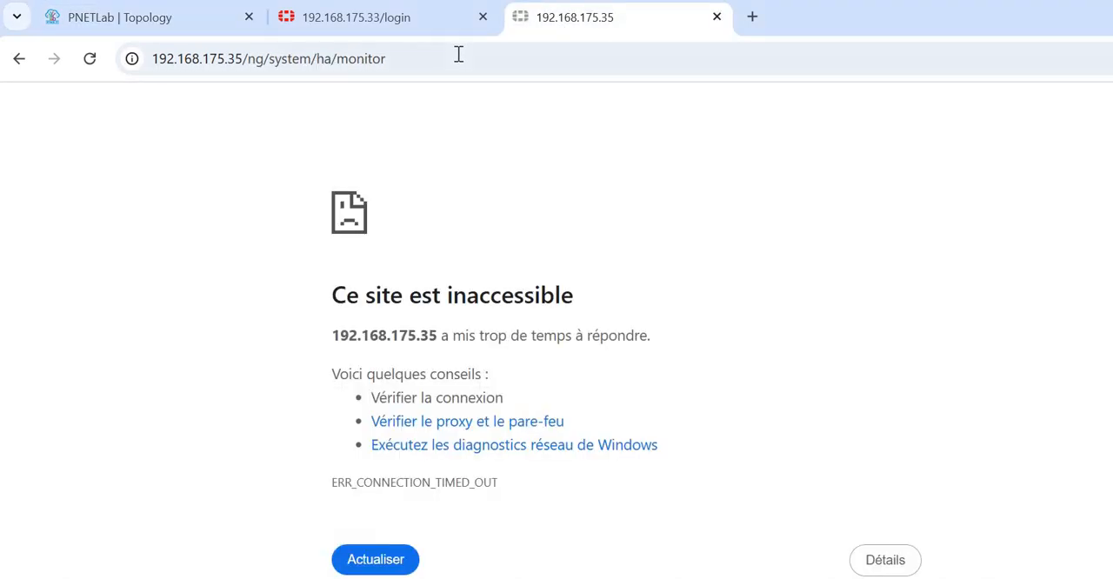
left_click(458, 55)
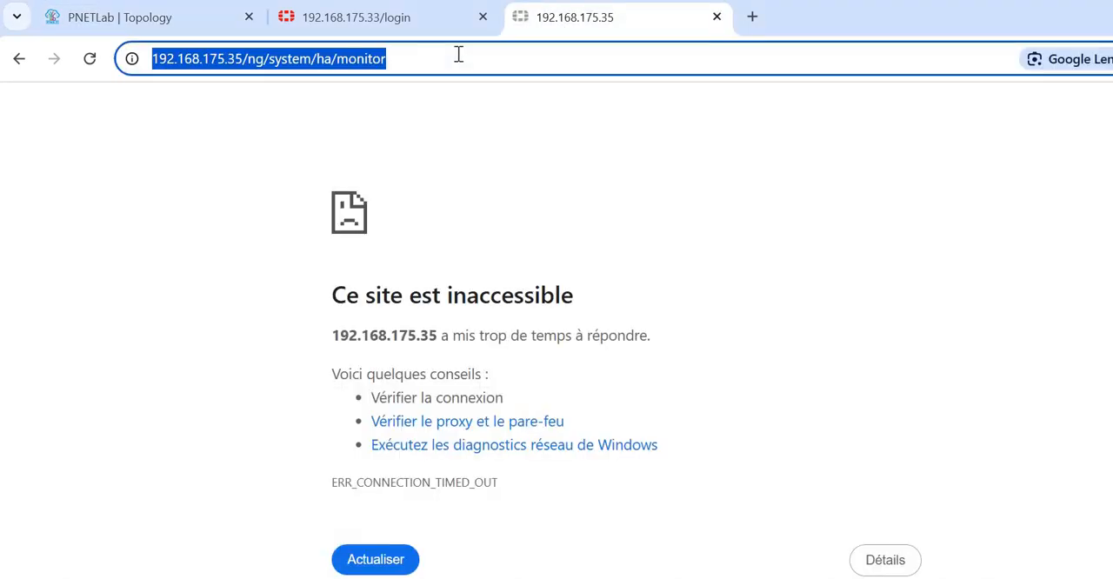
left_click(458, 55)
key("BackSpace")
key("BackSpace")
key("BackSpace")
key("BackSpace")
key("BackSpace")
key("BackSpace")
key("BackSpace")
key("BackSpace")
key("BackSpace")
key("BackSpace")
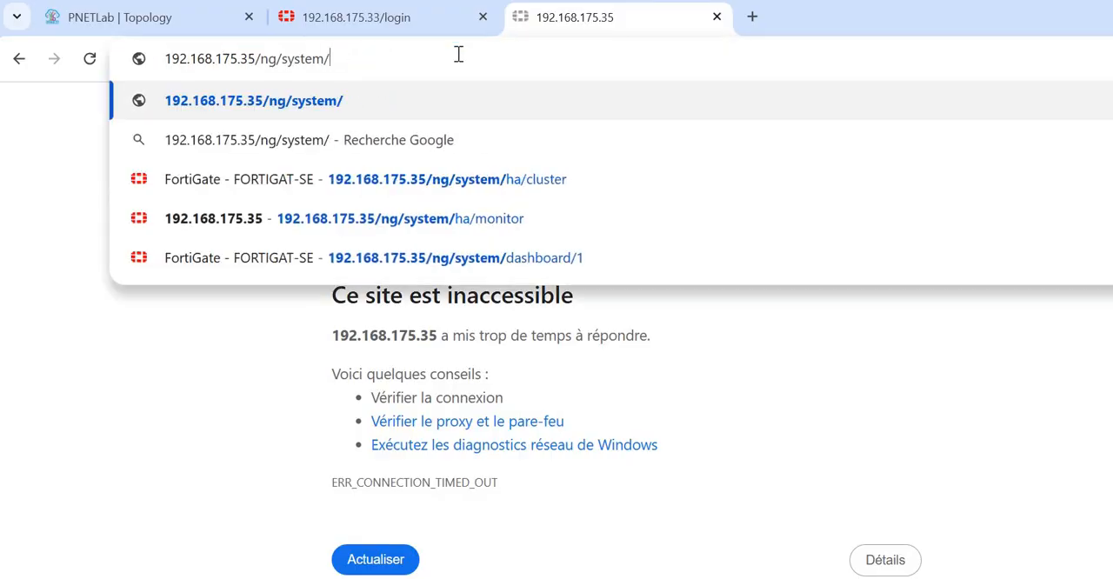
key("BackSpace")
key("BackSpace")
key("BackSpace")
key("BackSpace")
key("BackSpace")
key("BackSpace")
key("BackSpace")
key("BackSpace")
key("BackSpace")
key("BackSpace")
key("BackSpace")
key("BackSpace")
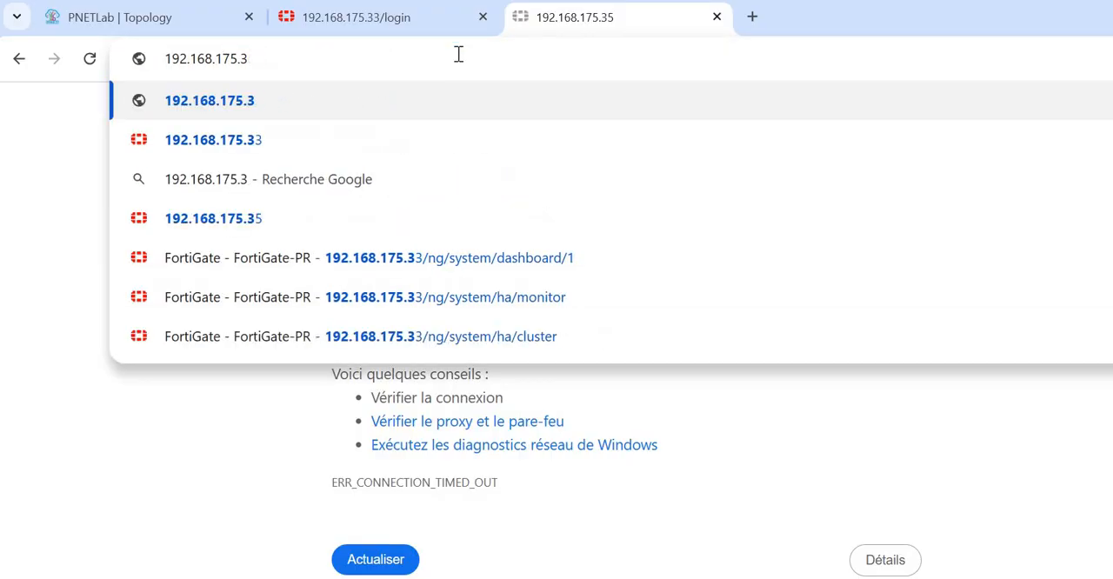
type("3")
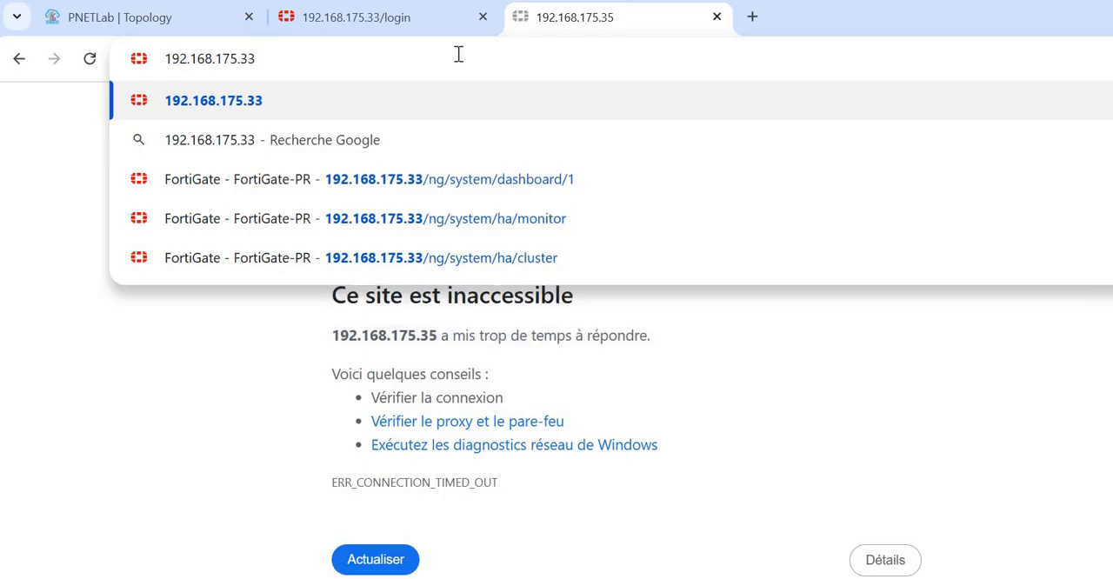
key("Return")
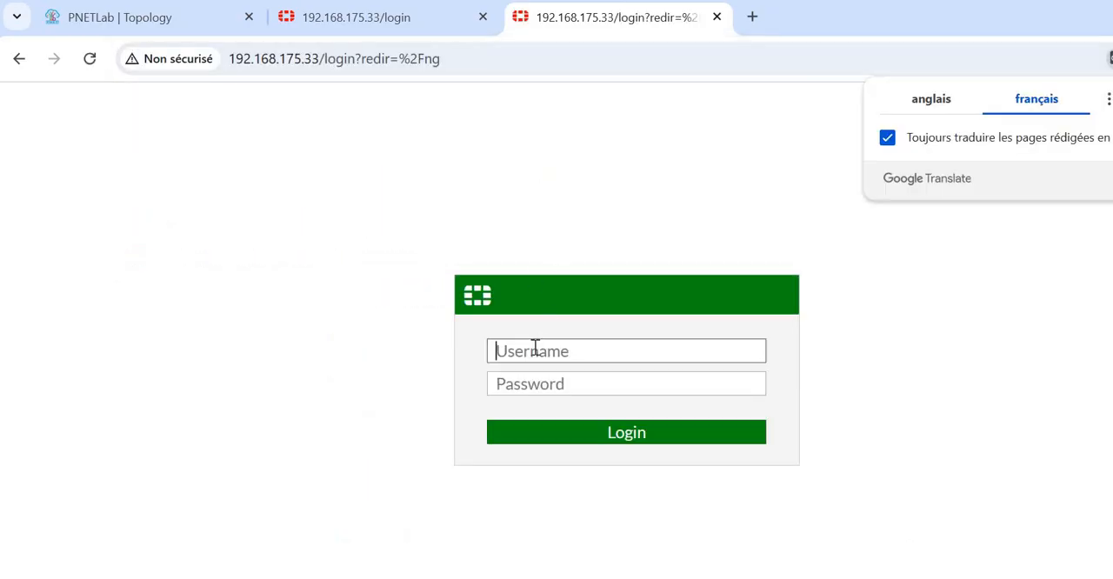
- Log in to the FortiGate at 192.168.175.33 as admin with the account password
type("admin")
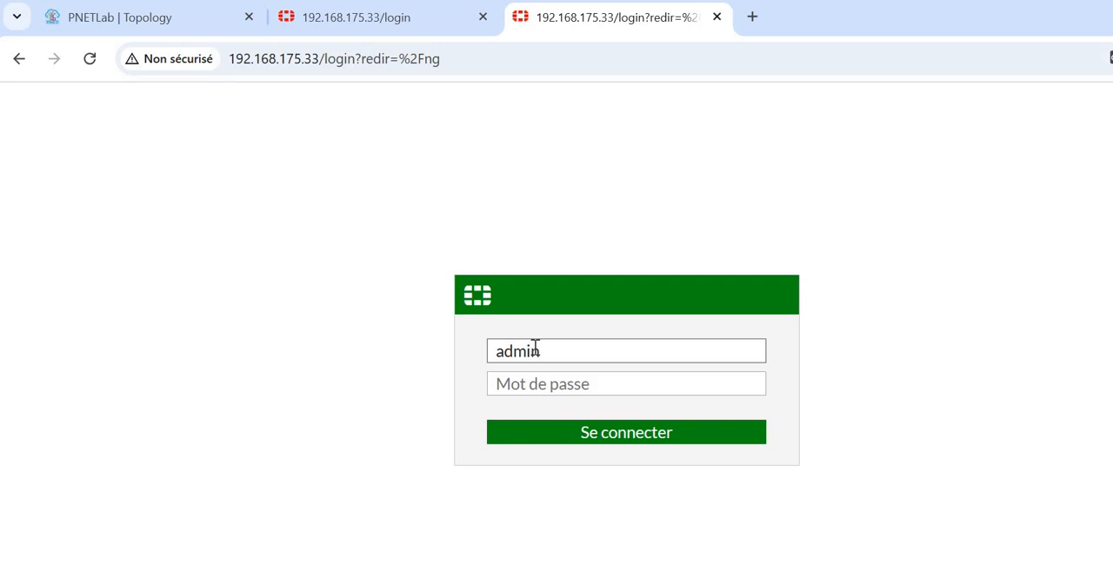
key("Tab")
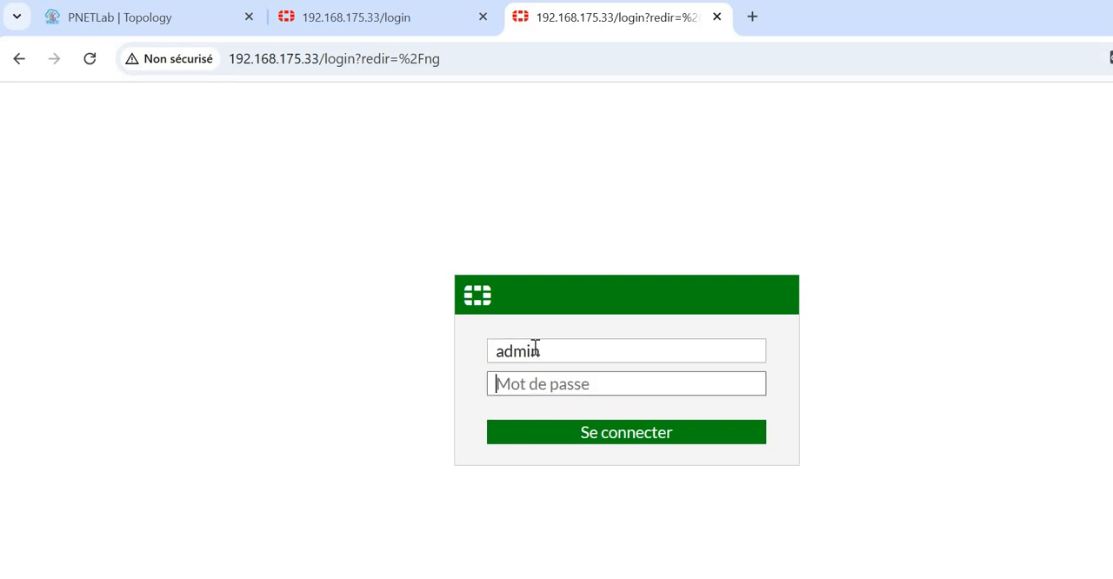
type("a")
key("BackSpace")
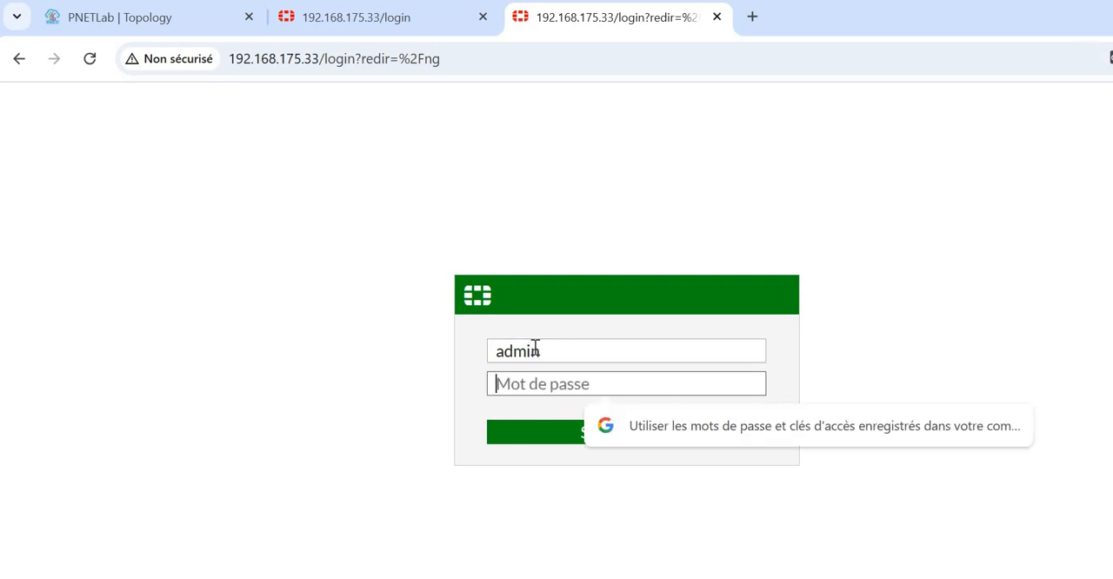
type("aa")
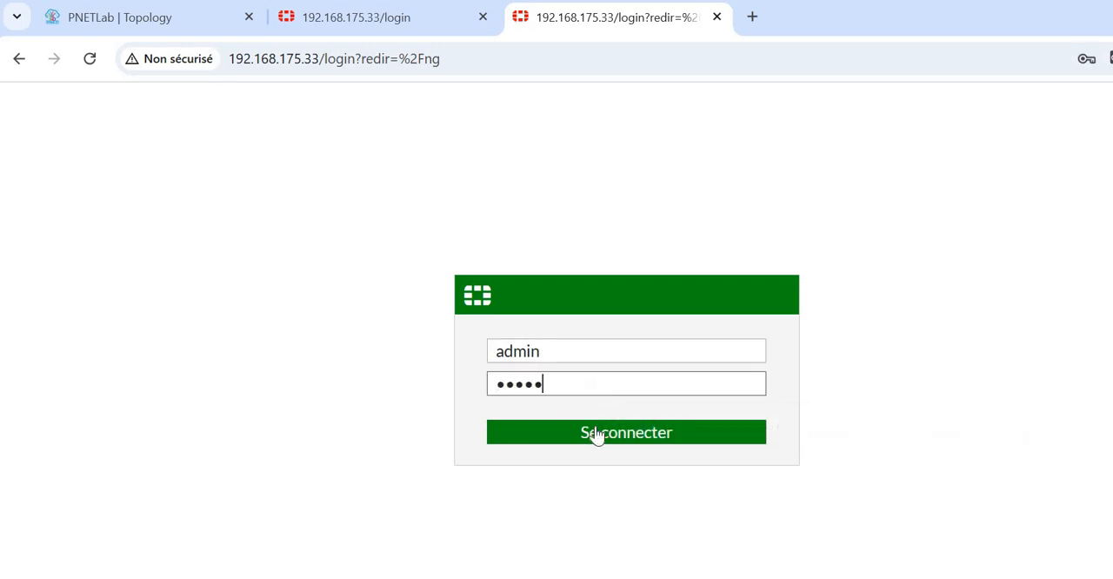
left_click(597, 432)
left_click(596, 434)
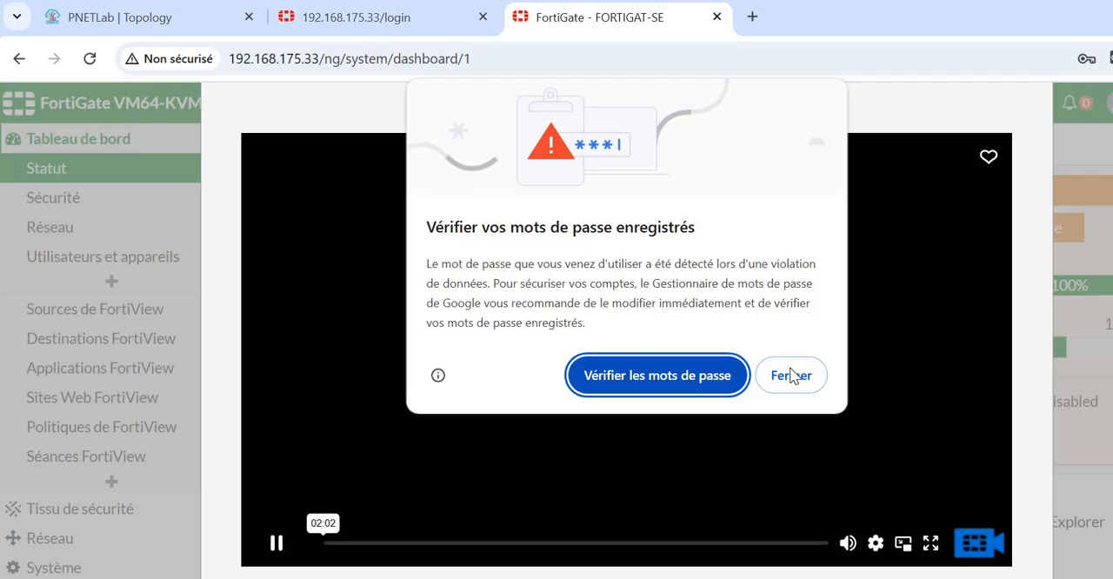
- Dismiss the saved-password warning and the FortiOS 6.4.5 video, then check the device hostname in the page header
left_click(791, 375)
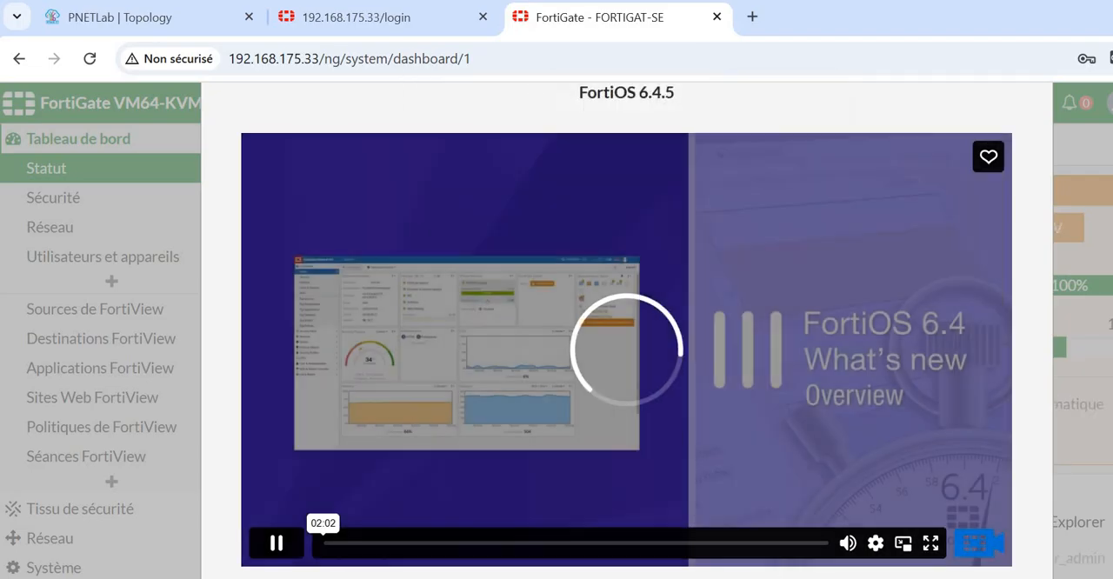
left_click(626, 576)
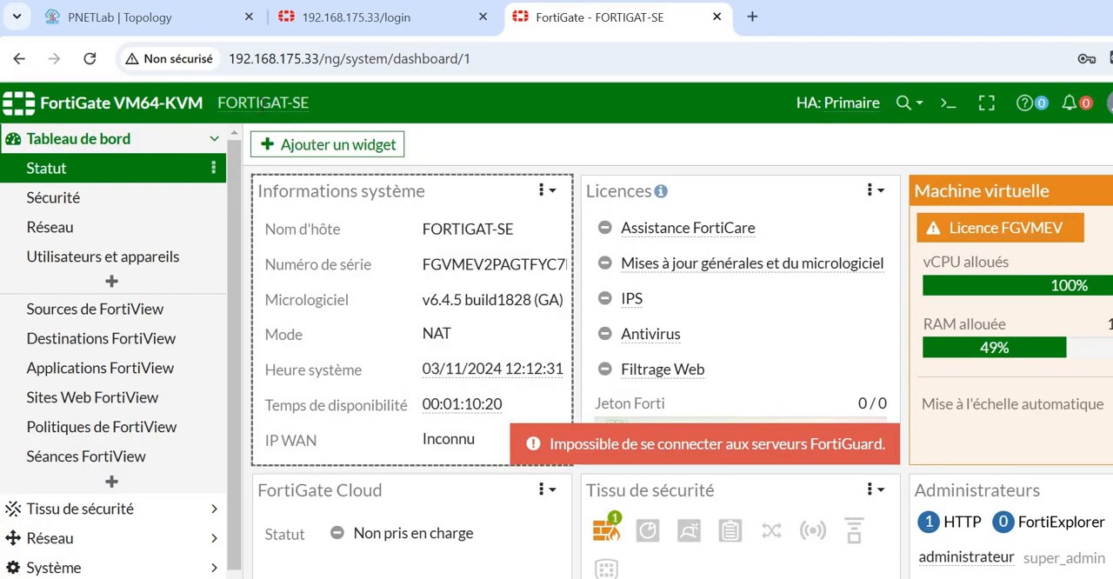
mouse_move(221, 103)
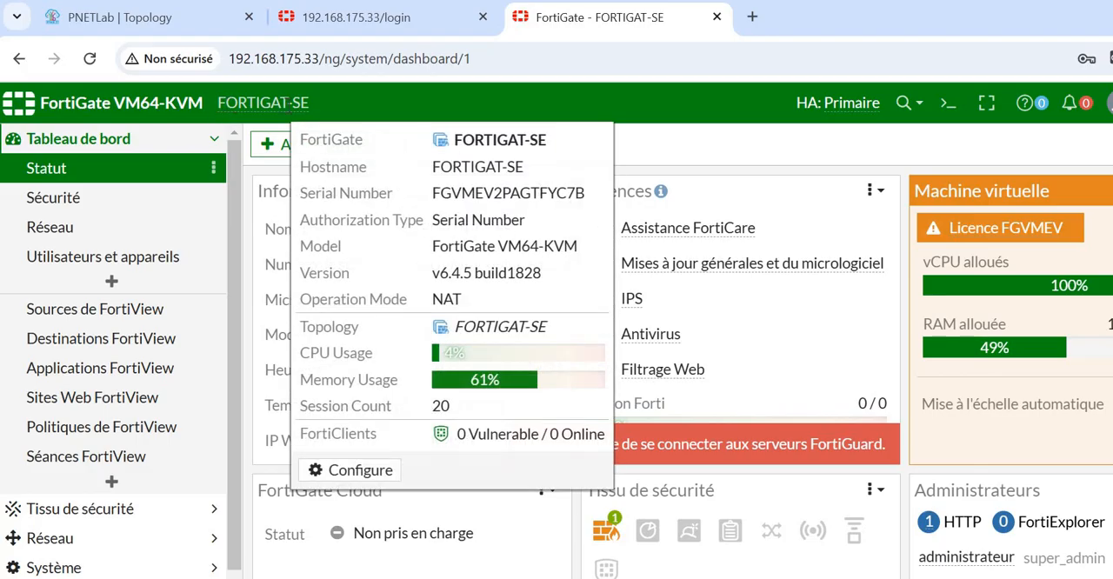
left_click_drag(219, 103, 323, 104)
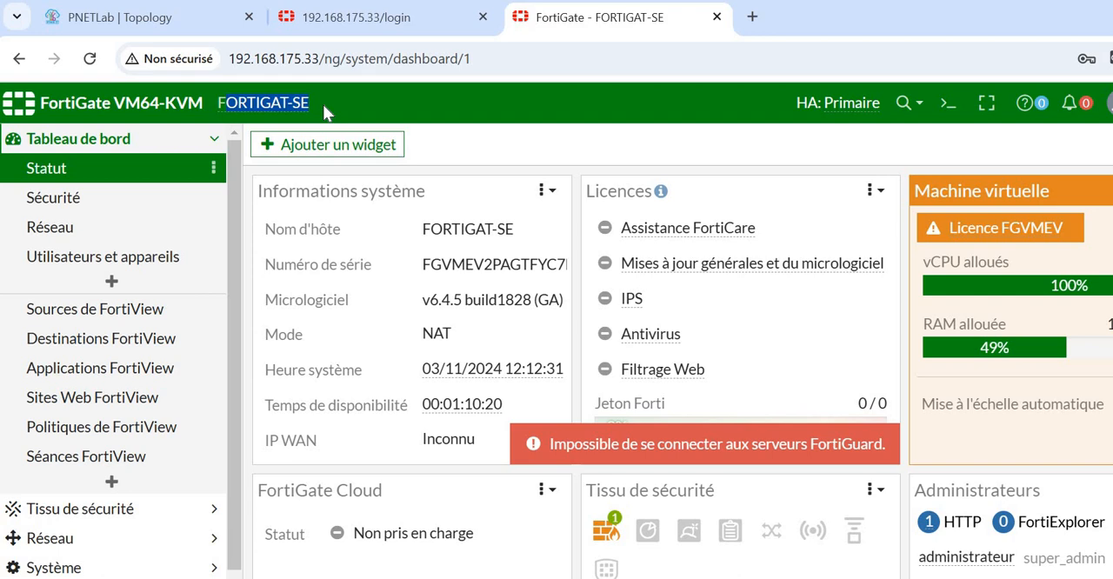
- Open the network Interfaces page and review the addresses and administrative access of the HA, LAN1 and WAN ports
left_click(50, 543)
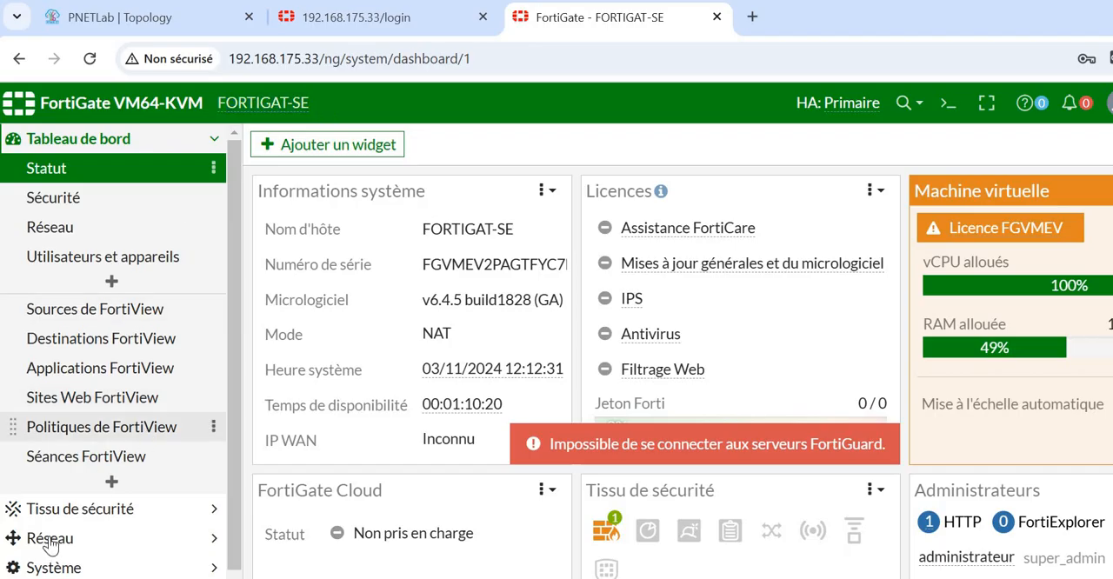
left_click(54, 230)
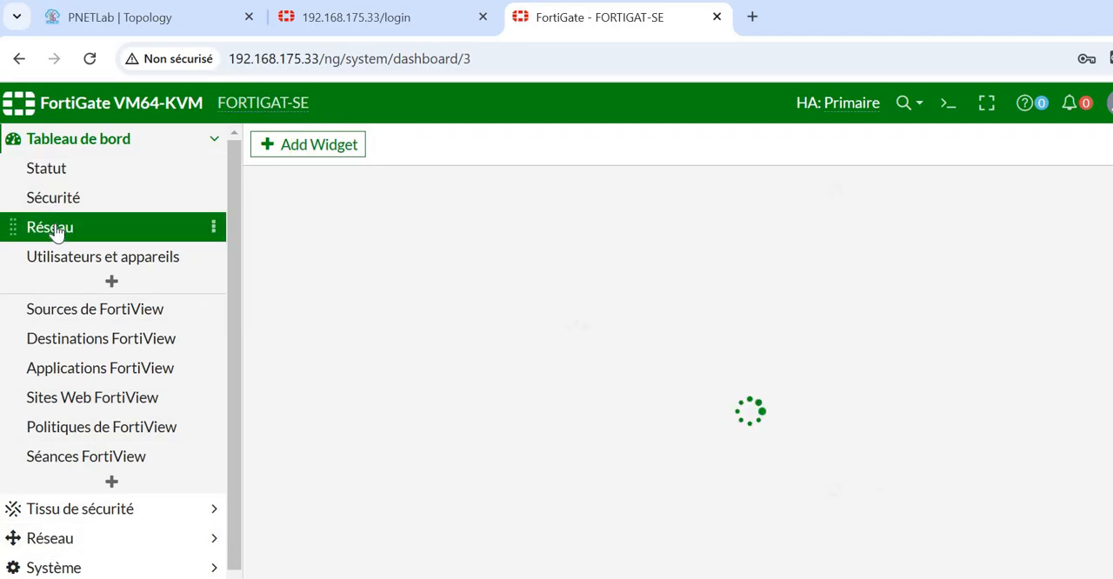
left_click(44, 540)
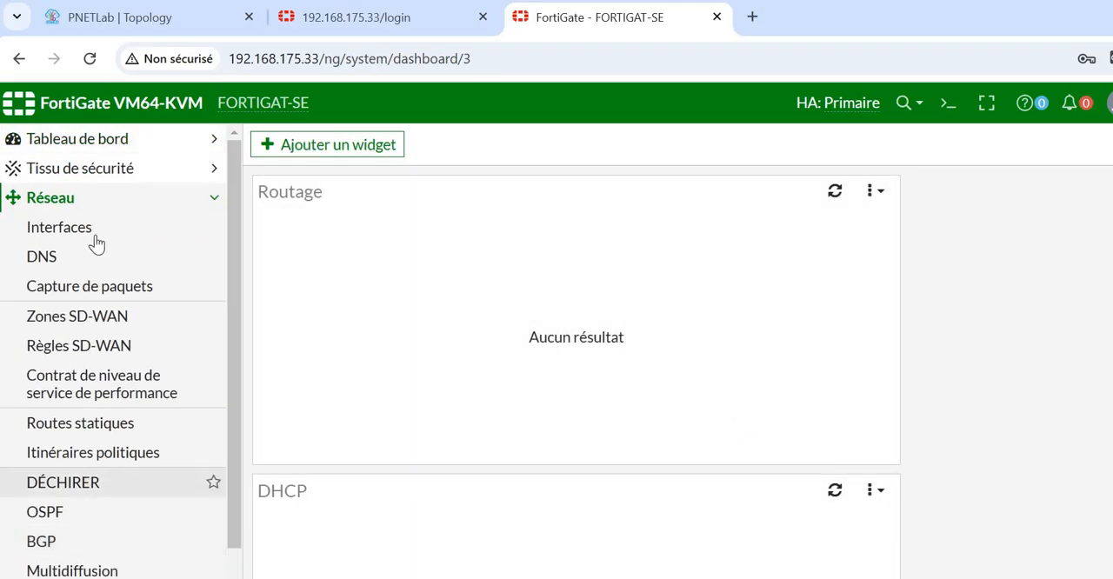
left_click(94, 238)
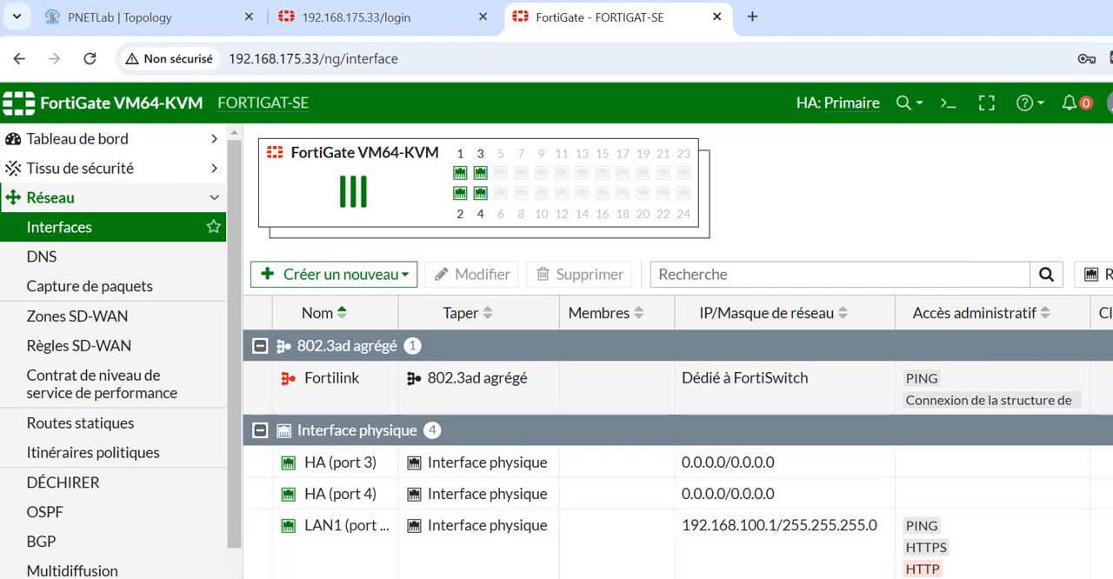
scroll(677, 454, "down", 1)
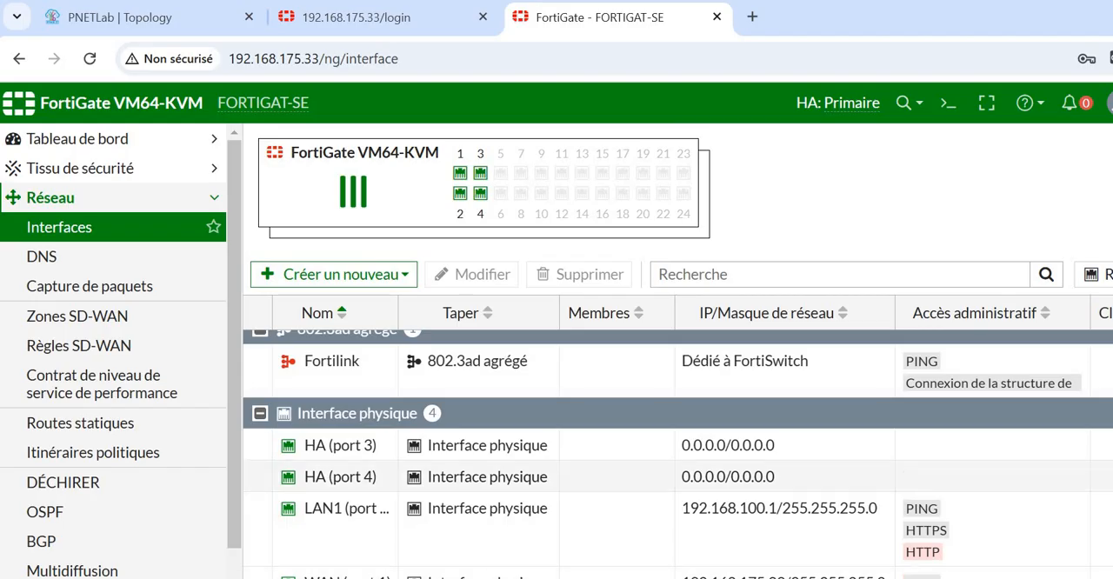
scroll(677, 454, "up", 1)
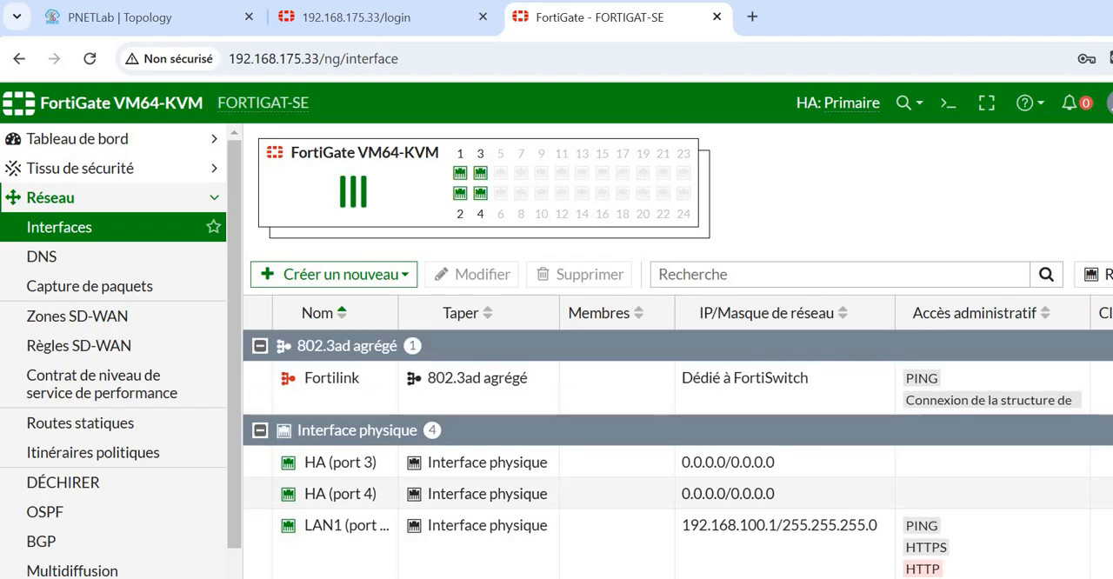
scroll(913, 357, "down", 1)
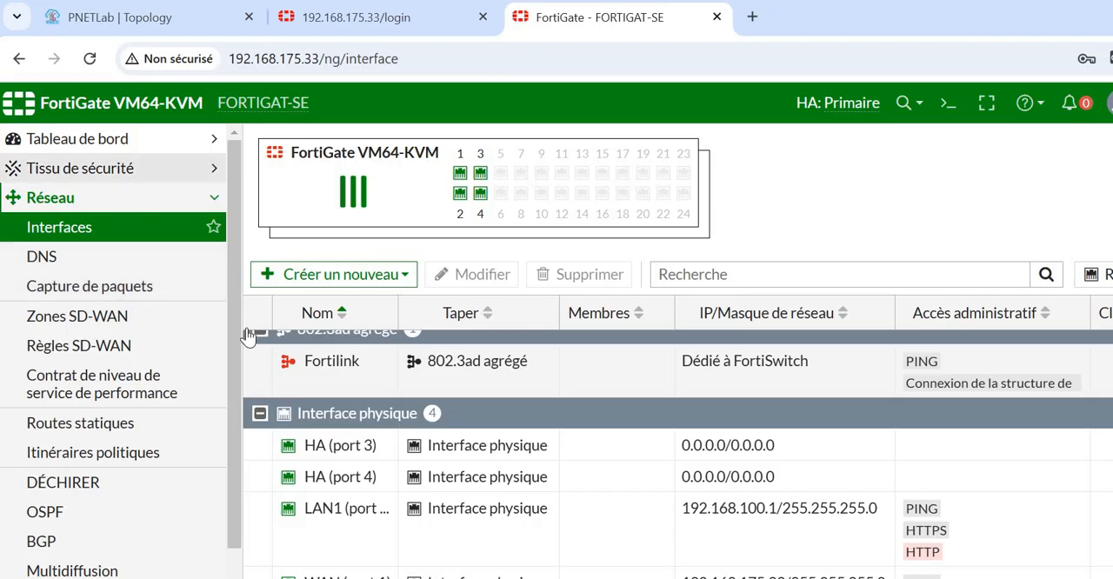
- Open the firewall policy list to check the policies on this FortiGate
scroll(229, 487, "down", 2)
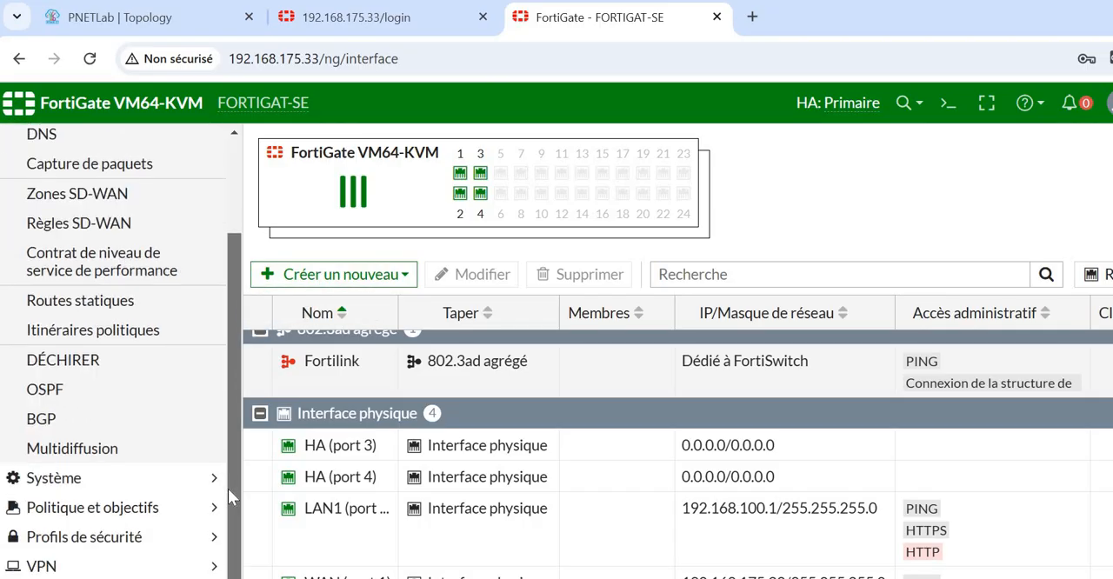
left_click(160, 509)
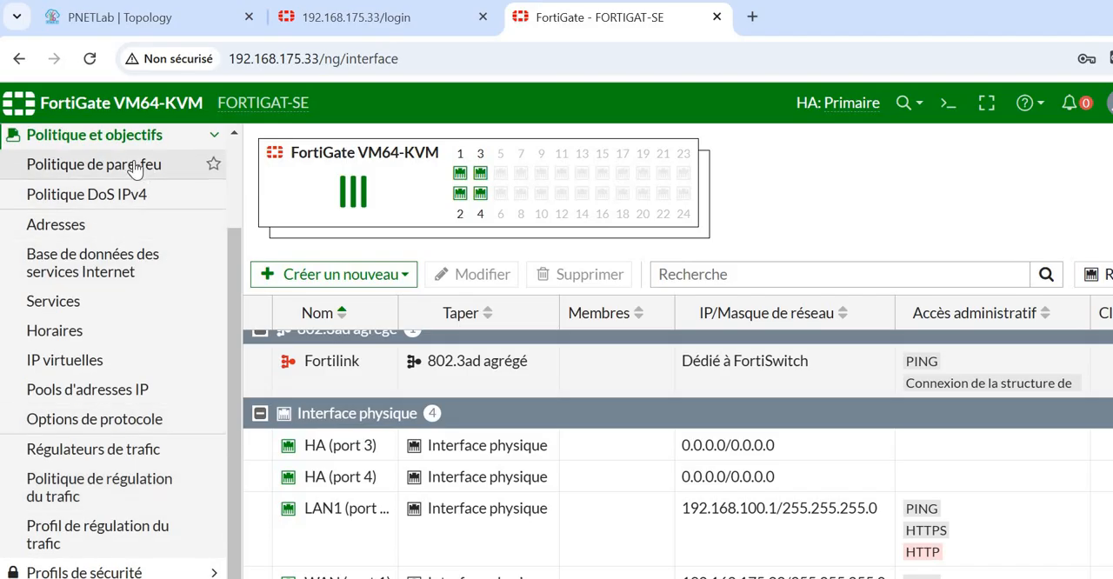
left_click(135, 167)
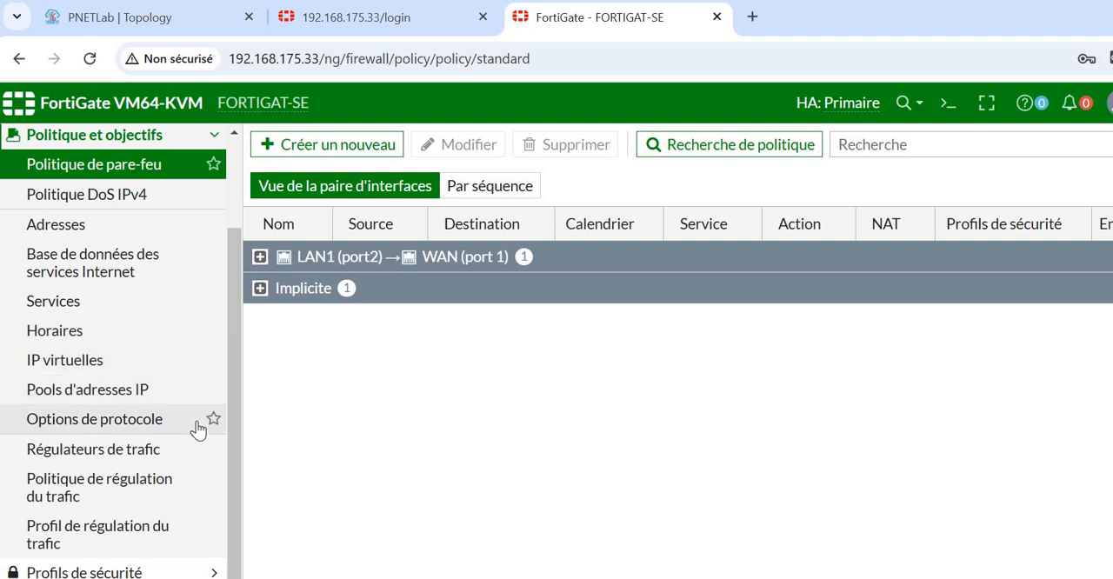
- Open the static routes list to check the default route on this FortiGate
left_click(61, 173)
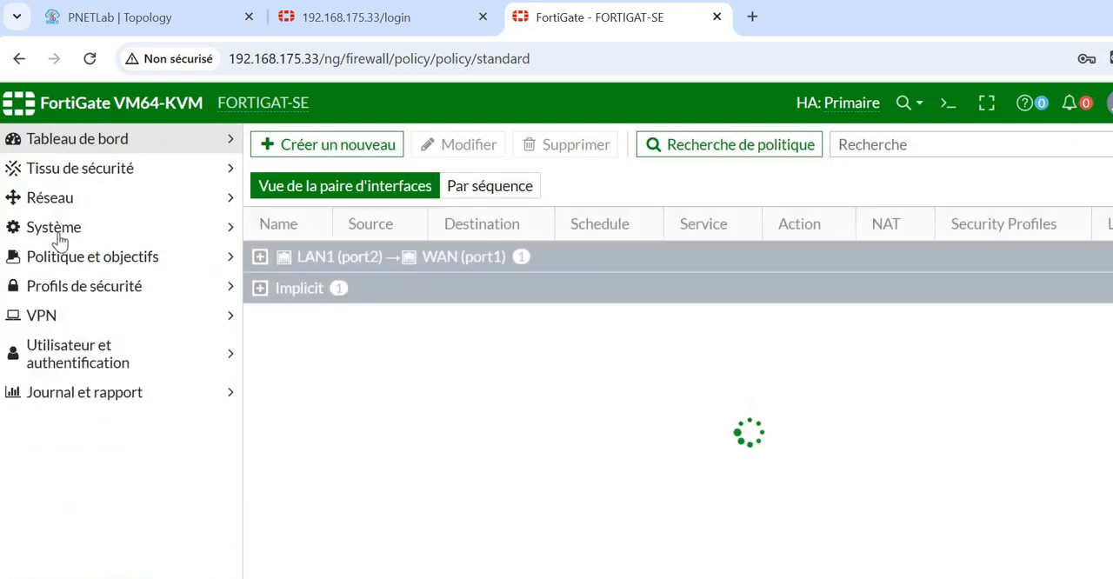
left_click(73, 198)
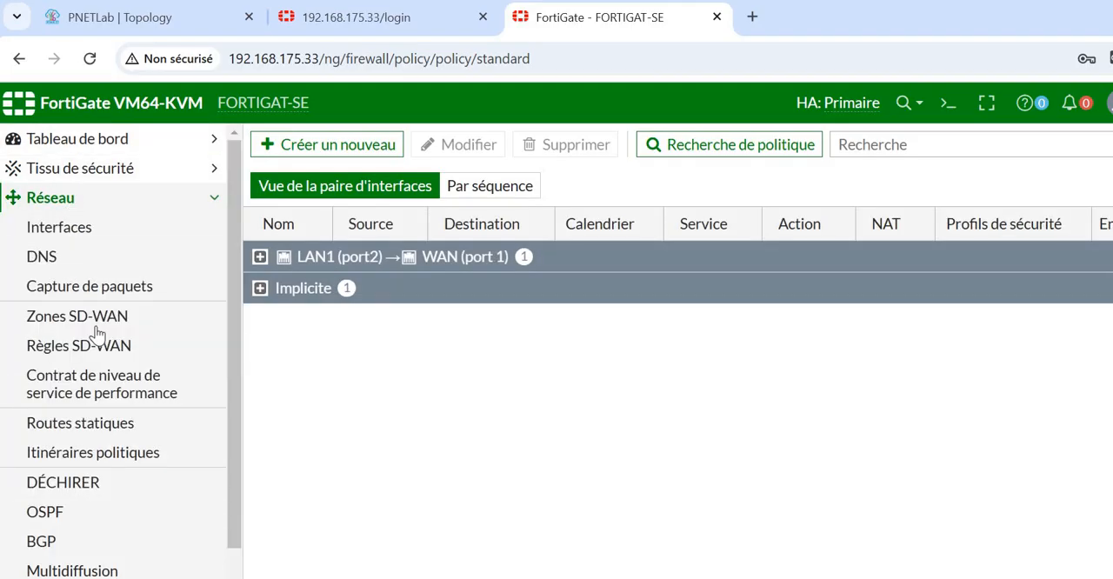
left_click(93, 426)
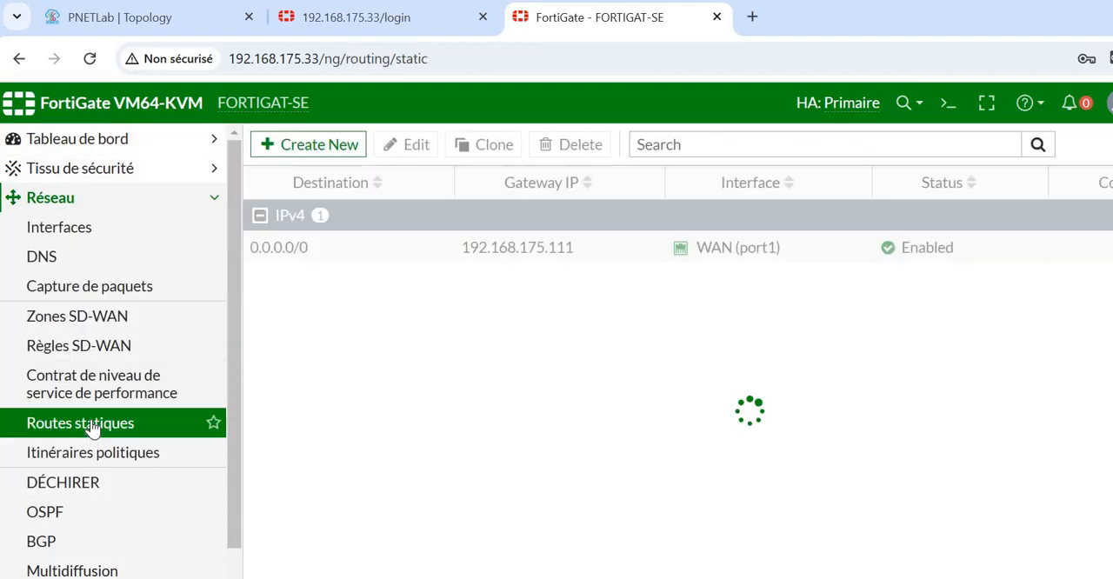
- Compare the other 192.168.175.33 login tab with the FORTIGAT-SE session and check its HA synchronization status
left_click(417, 19)
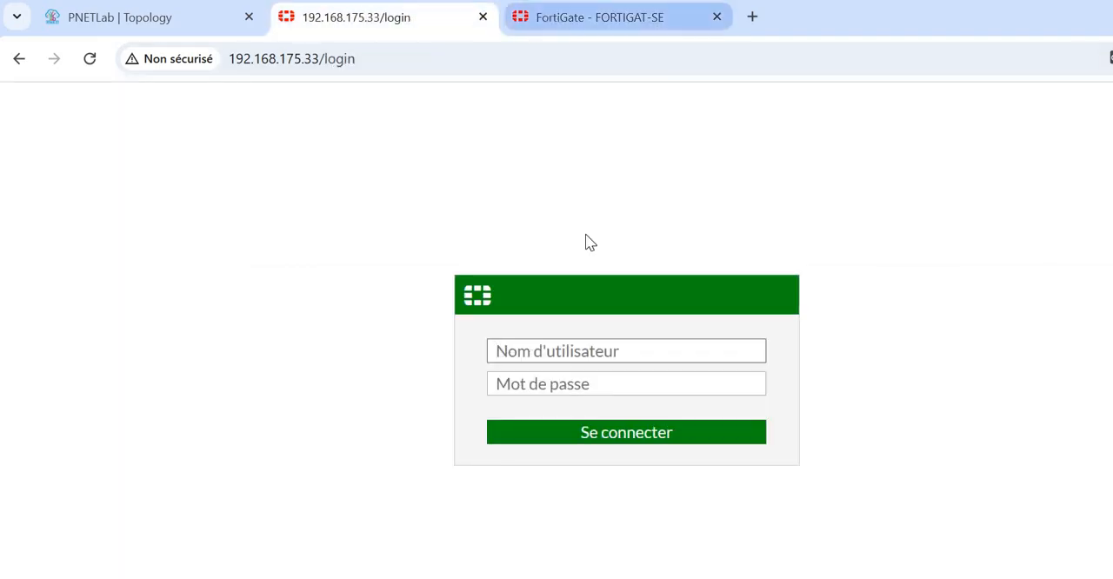
left_click(551, 19)
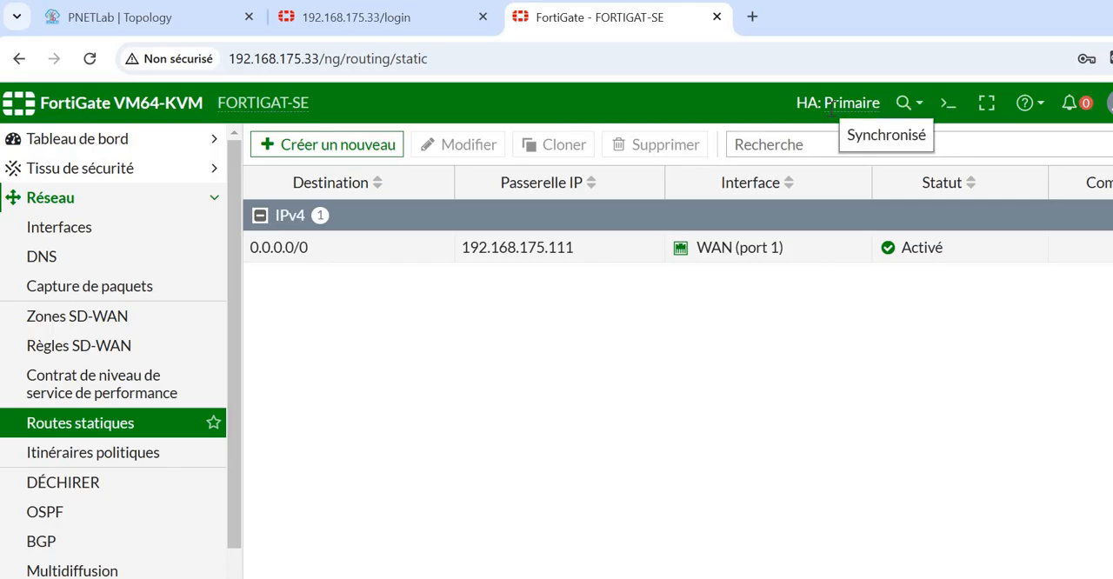
left_click(447, 26)
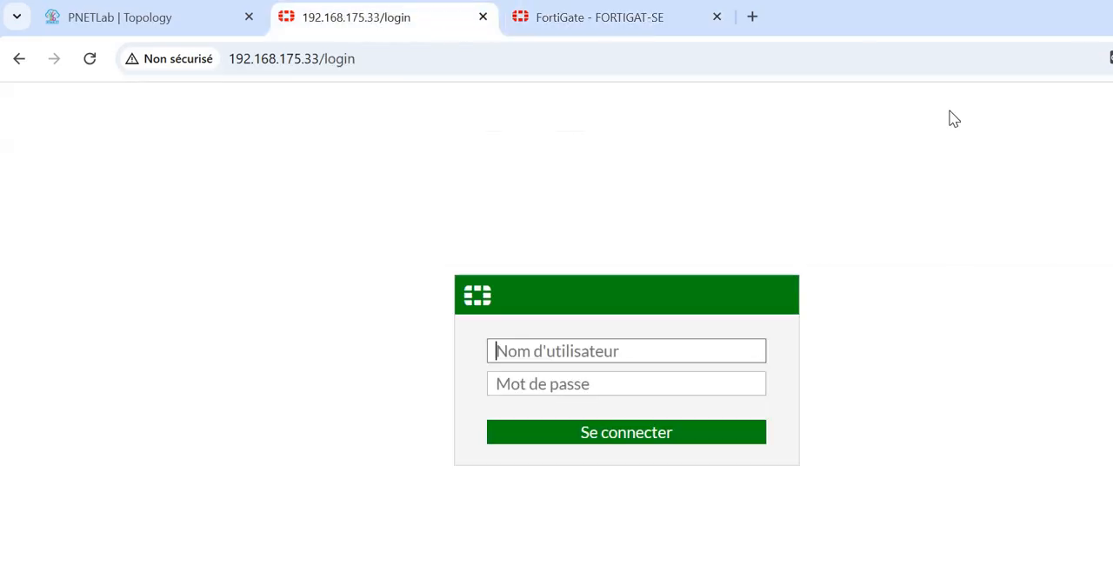